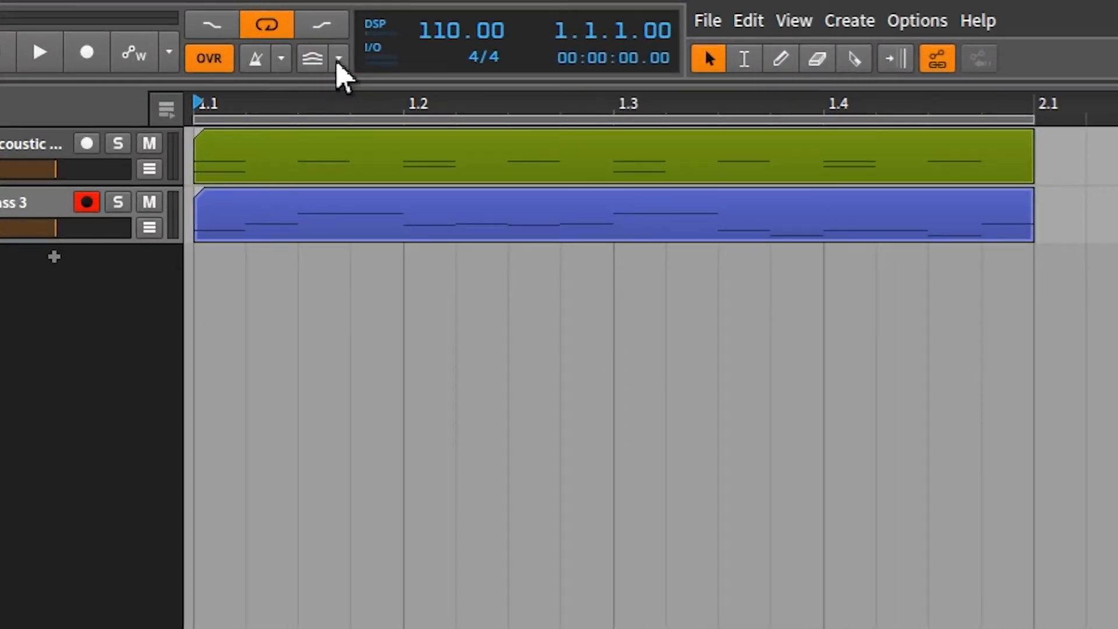
# Step: Inspect the global groove settings and the notes of the Japan Bass 3 clip
pyautogui.click(337, 63)
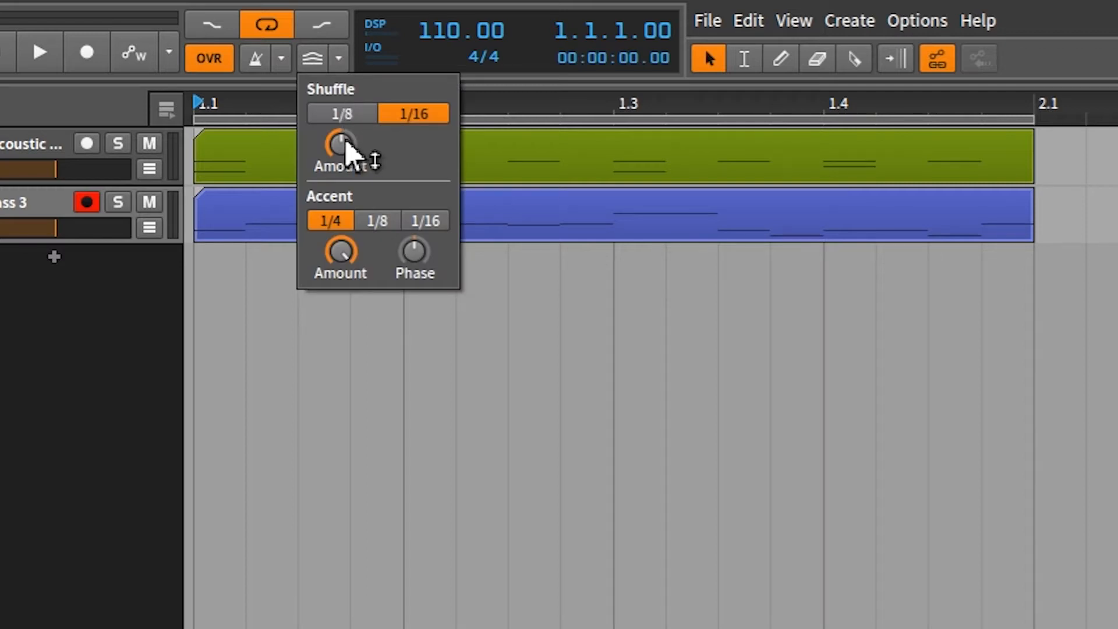
pyautogui.moveTo(346, 143)
pyautogui.click(336, 59)
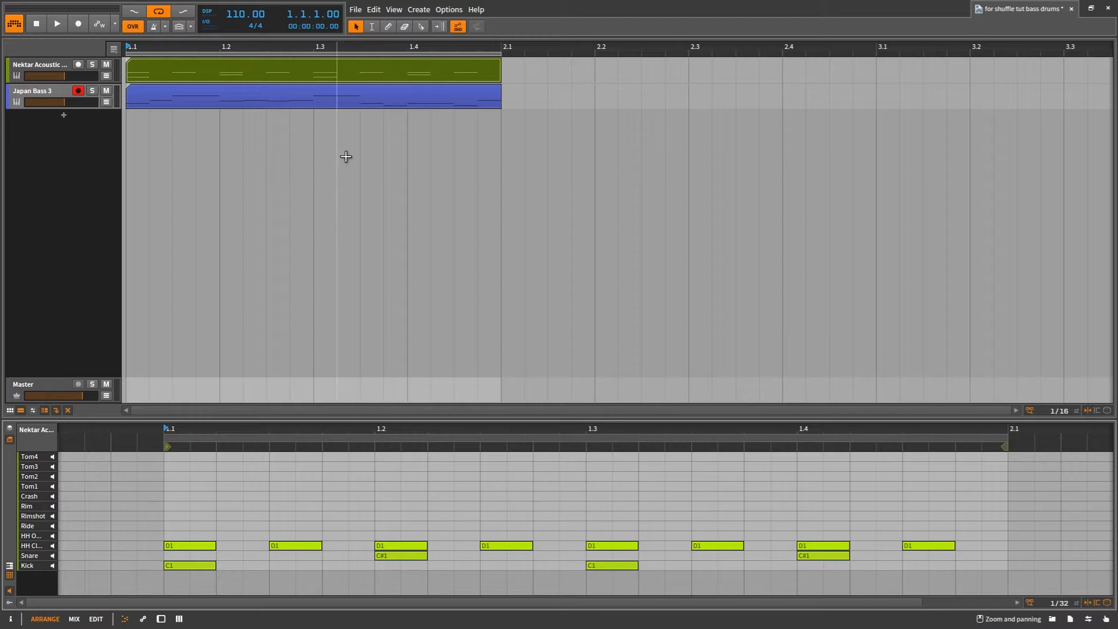
pyautogui.click(277, 95)
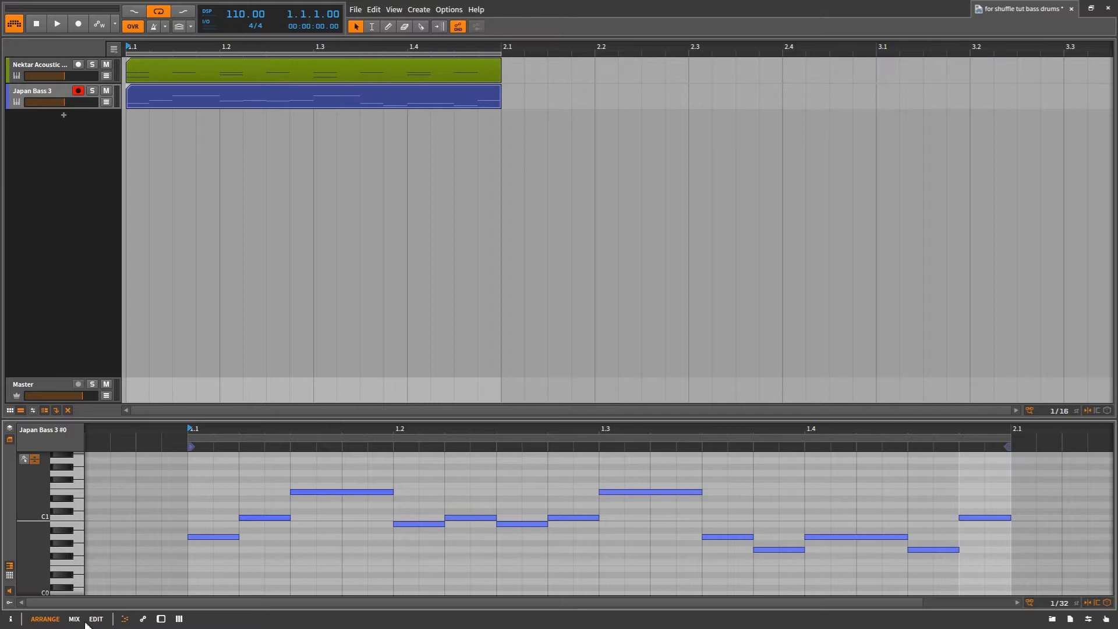
pyautogui.click(126, 618)
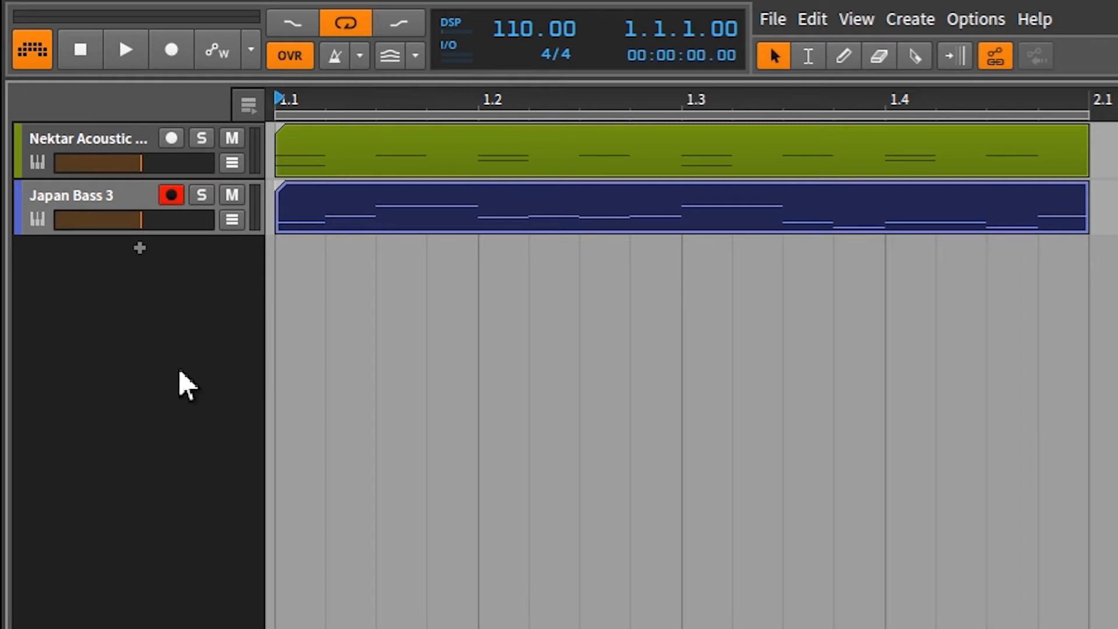
# Step: Play the drum and bass loop and toggle the global groove to compare, leaving it enabled
pyautogui.press('space')
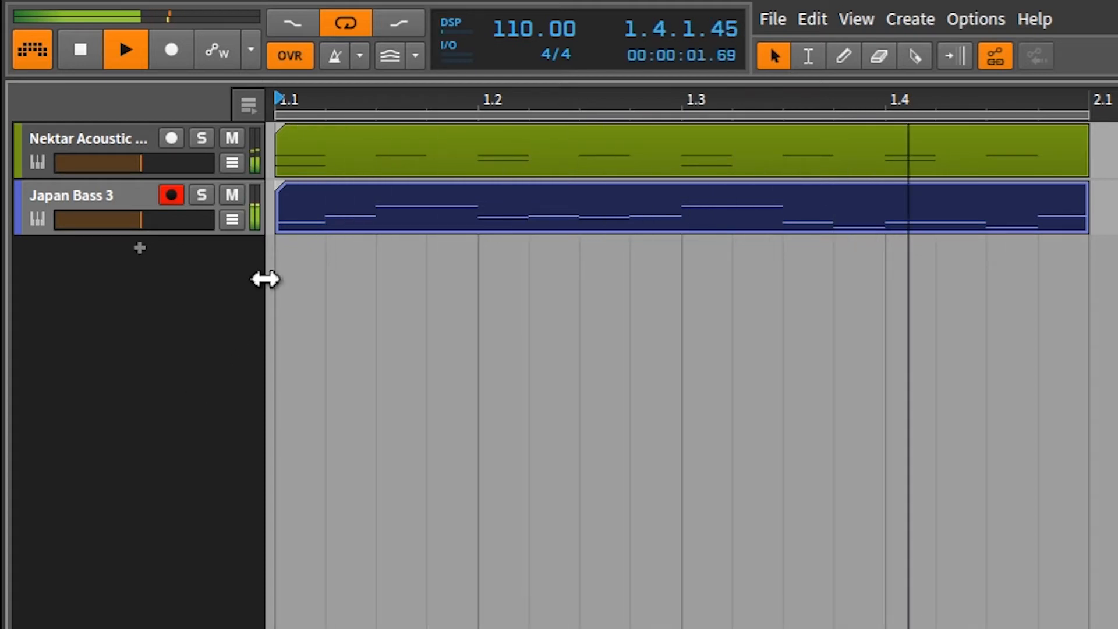
pyautogui.click(388, 58)
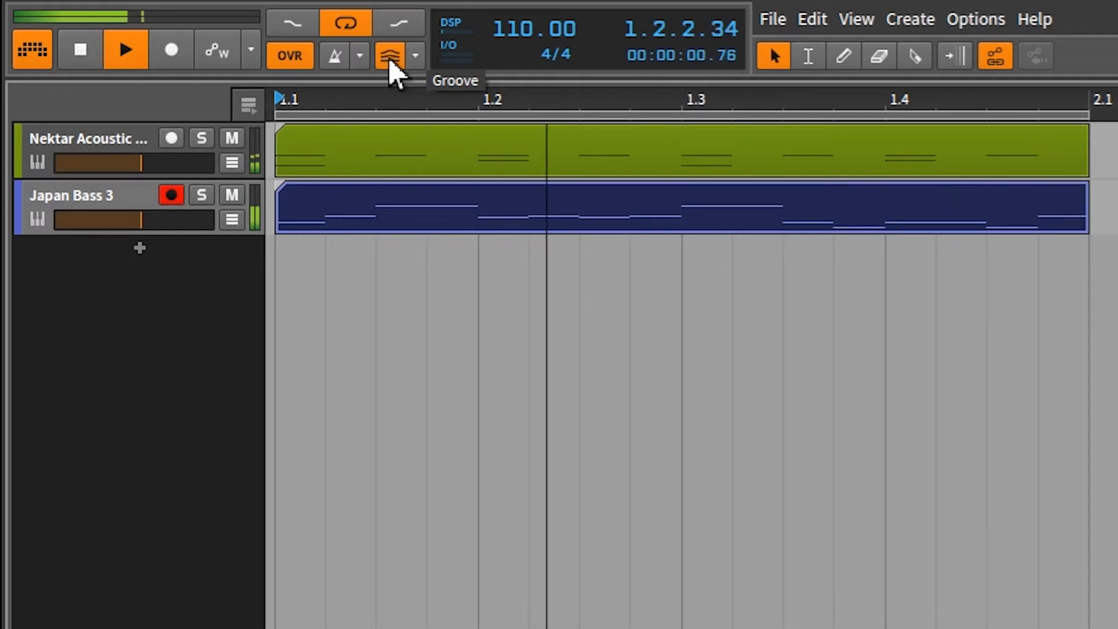
pyautogui.click(389, 58)
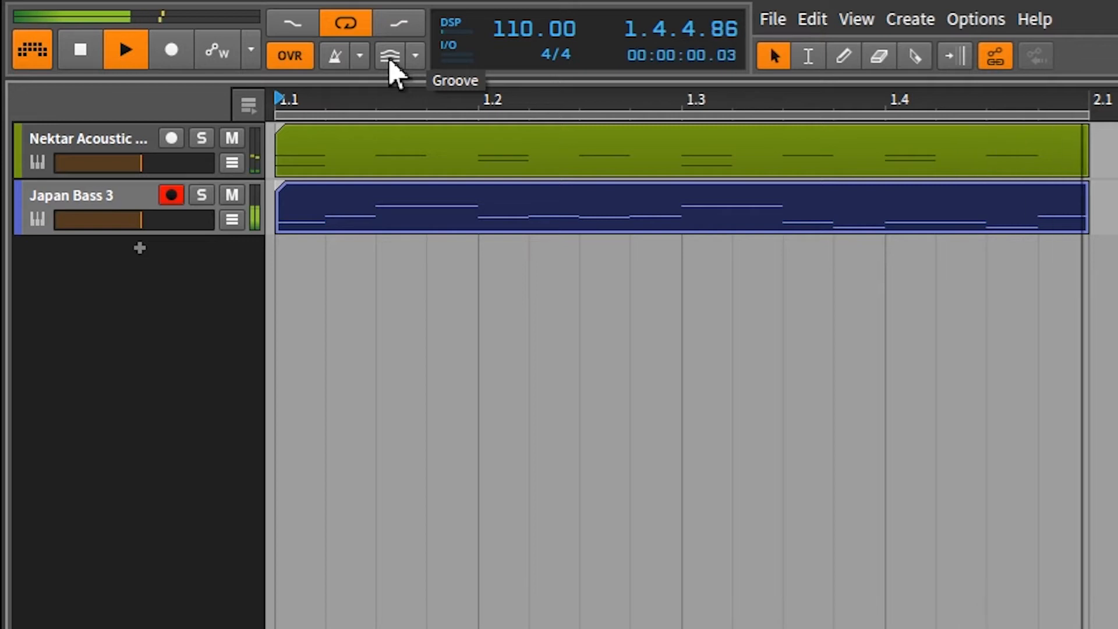
pyautogui.click(390, 58)
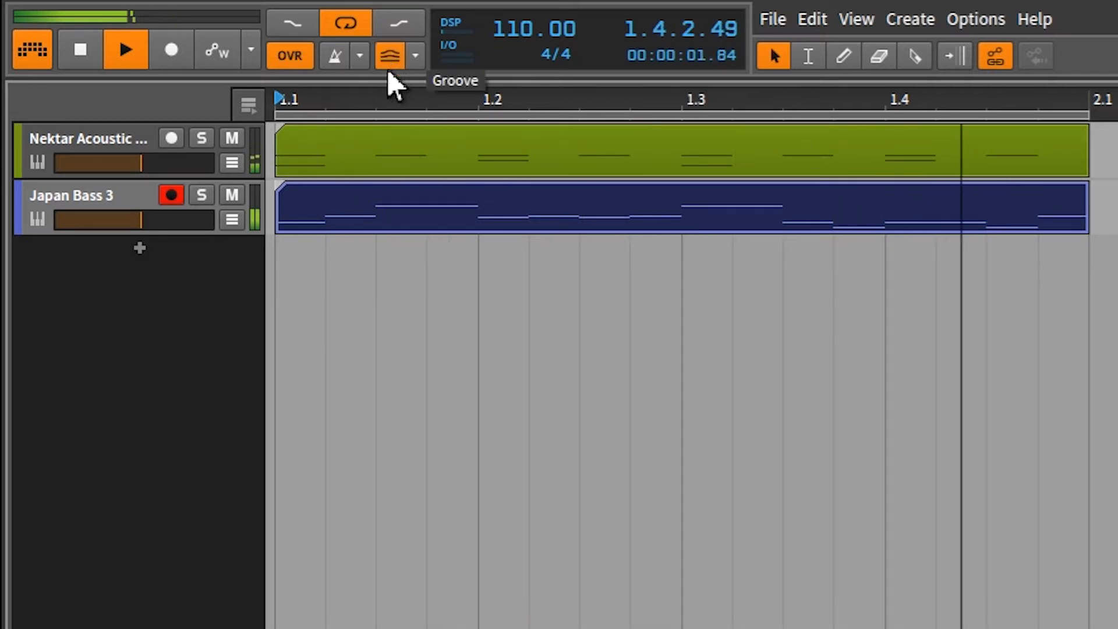
# Step: Set the global shuffle rate to 1/8 and listen to the loop
pyautogui.click(414, 57)
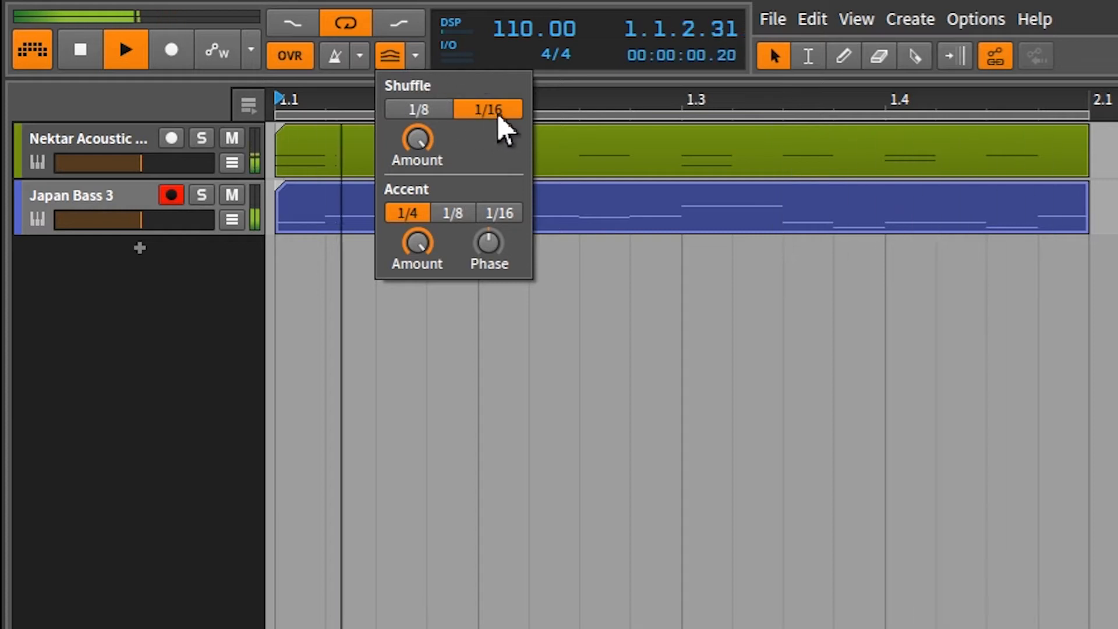
pyautogui.click(431, 111)
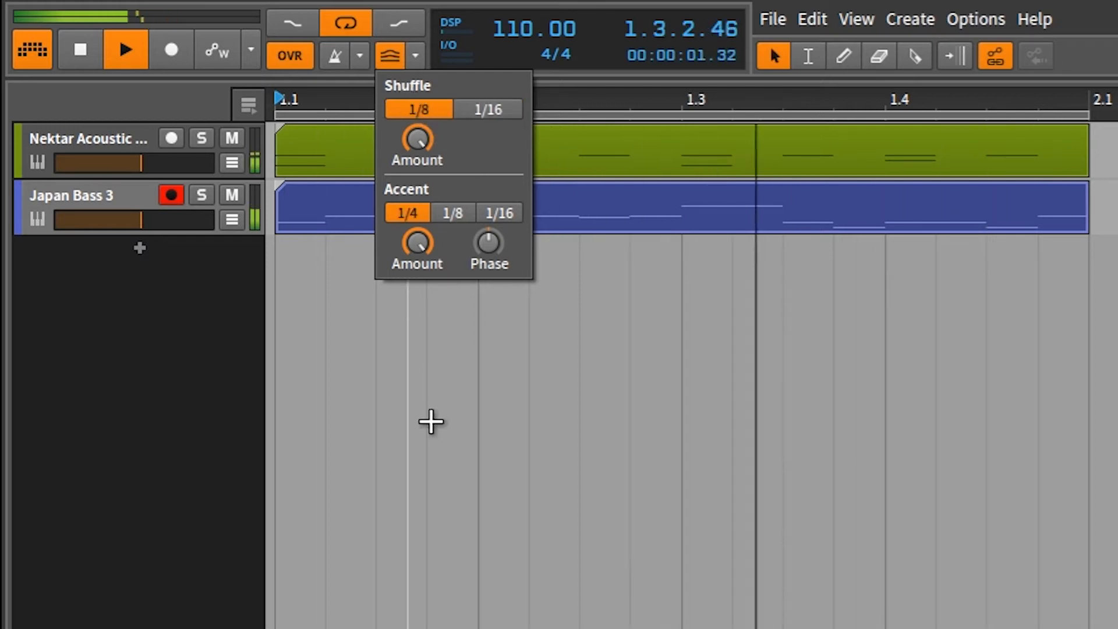
pyautogui.click(431, 422)
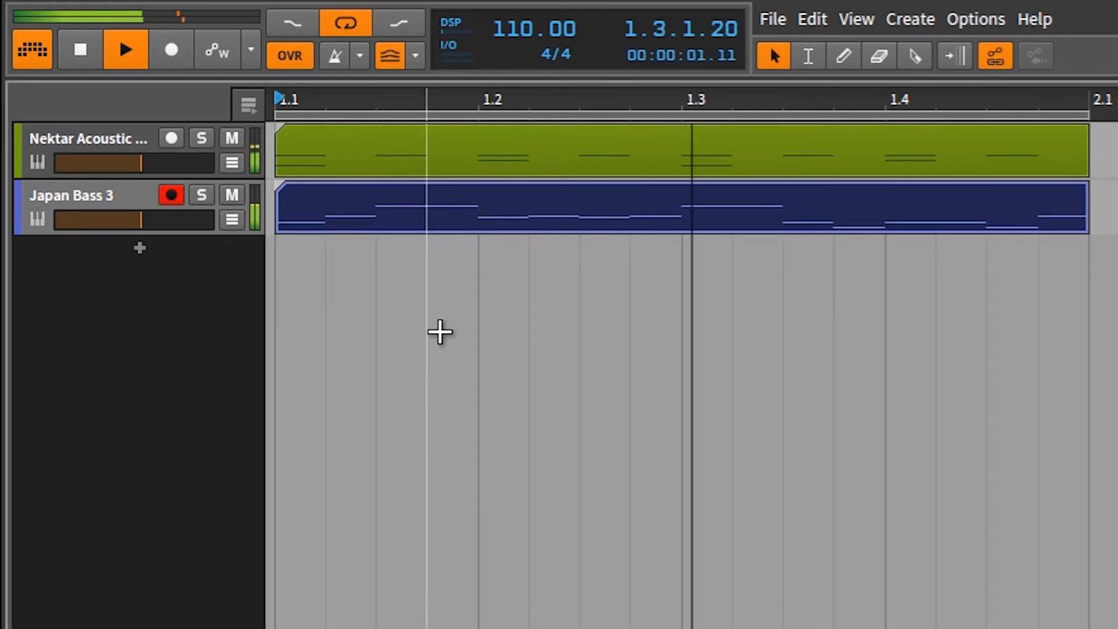
# Step: Check the global shuffle amount, turn the groove off and stop playback
pyautogui.click(415, 56)
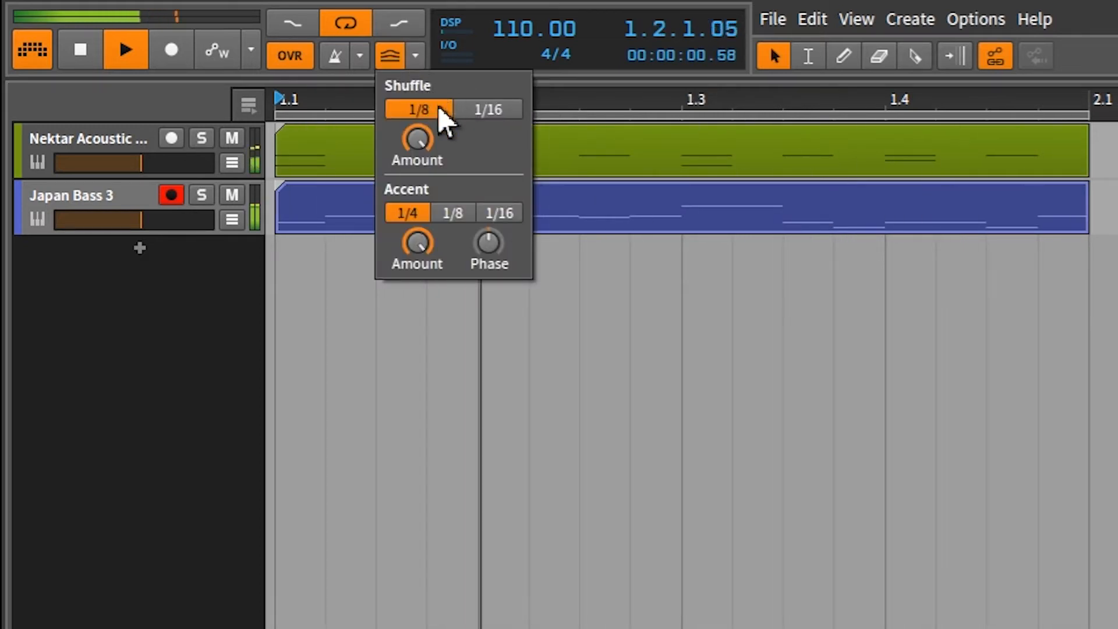
pyautogui.click(422, 142)
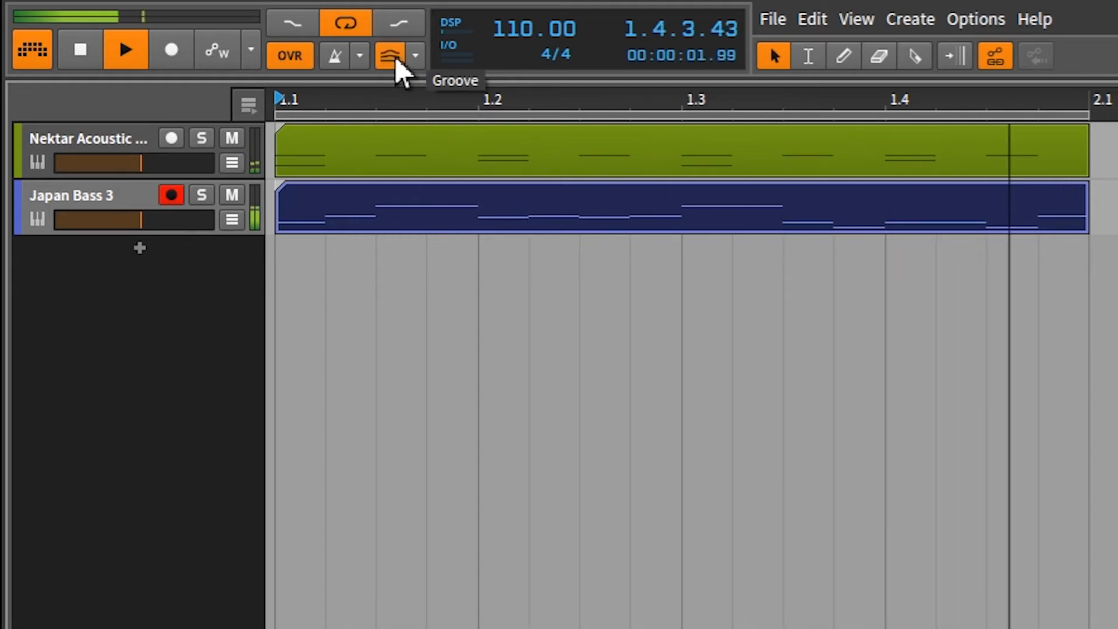
pyautogui.click(396, 60)
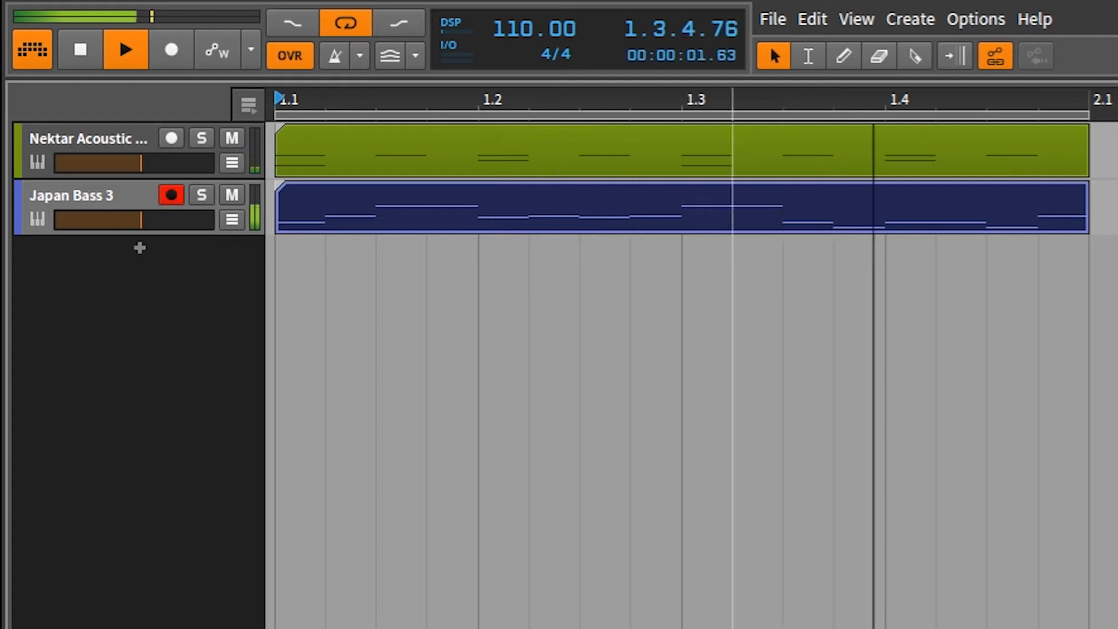
pyautogui.press('space')
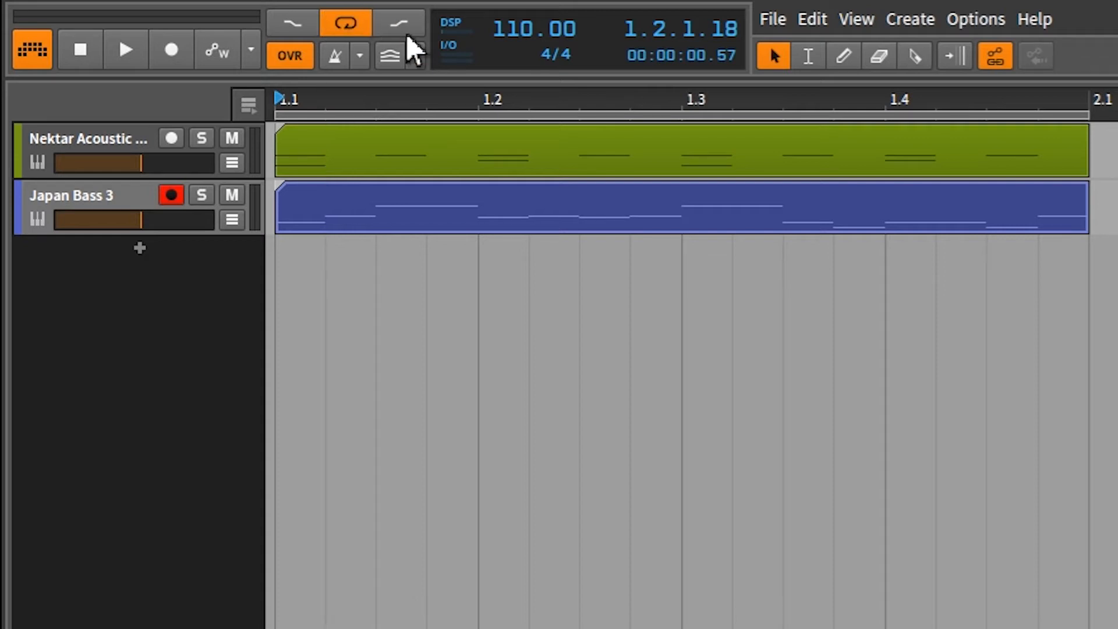
# Step: Show the inspector for the arranger clip to access its shuffle and accent settings
pyautogui.click(416, 56)
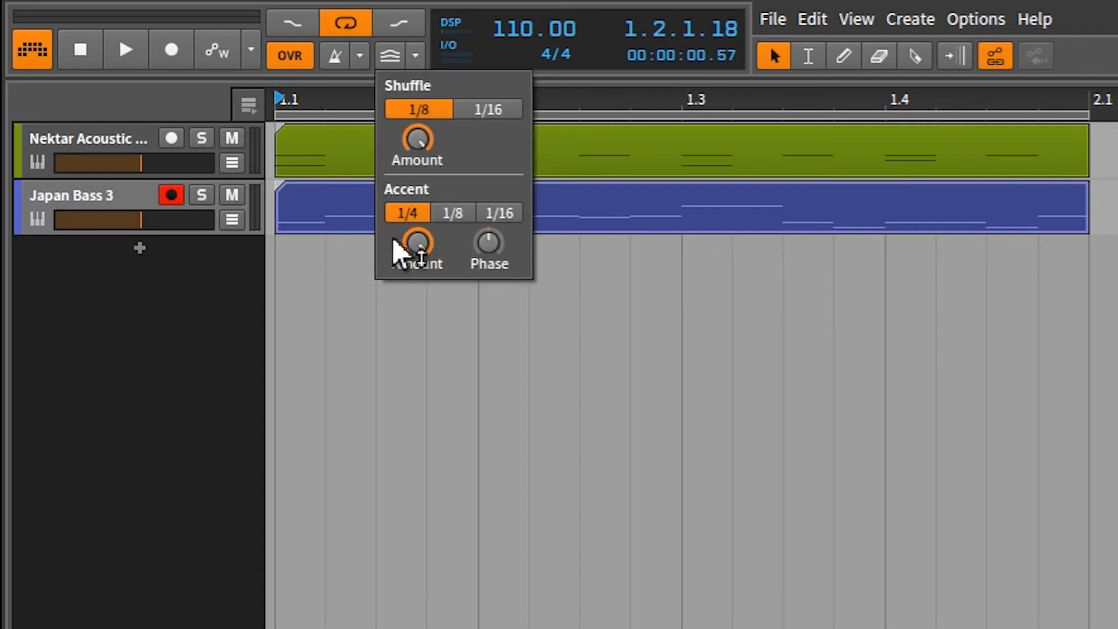
pyautogui.press('Escape')
pyautogui.press('i')
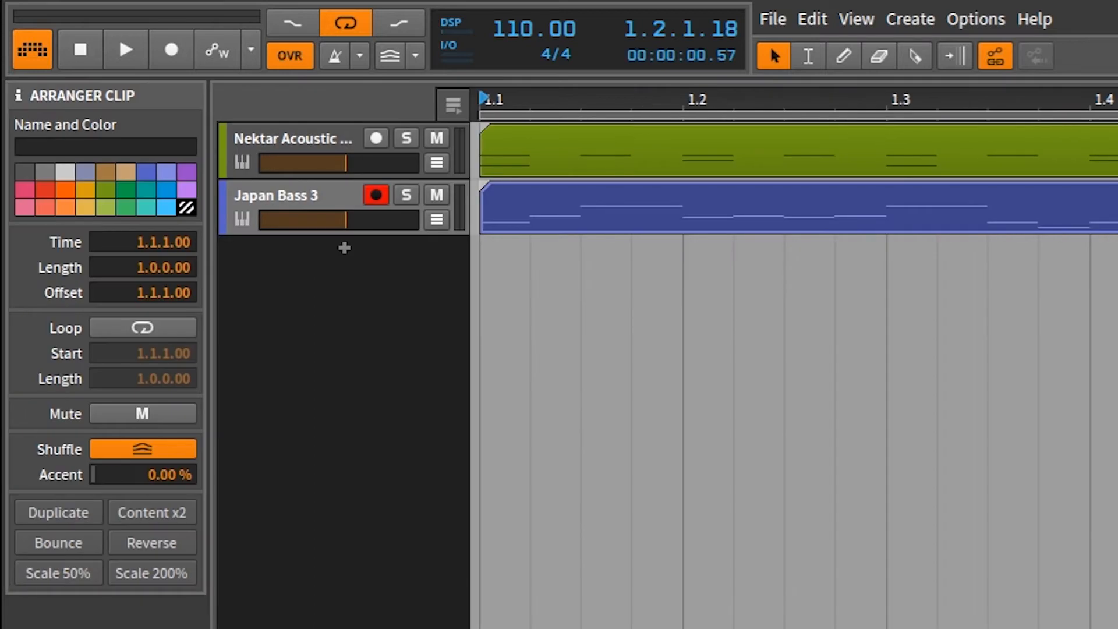
pyautogui.click(559, 169)
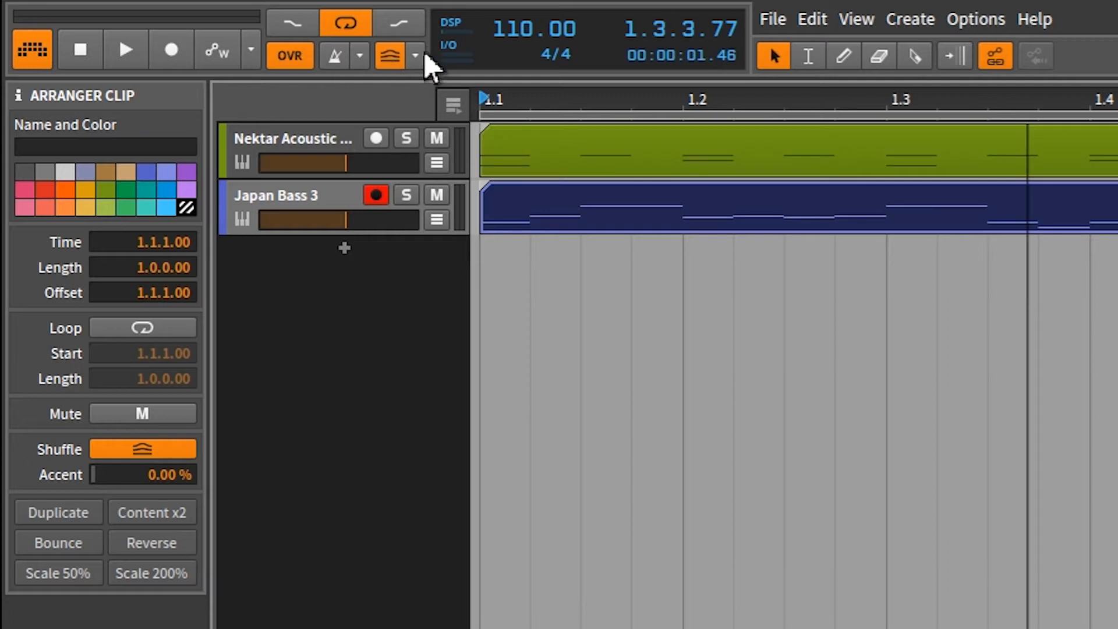
# Step: Review the global accent settings, set the drum clip's accent to 15% and start playback
pyautogui.click(417, 56)
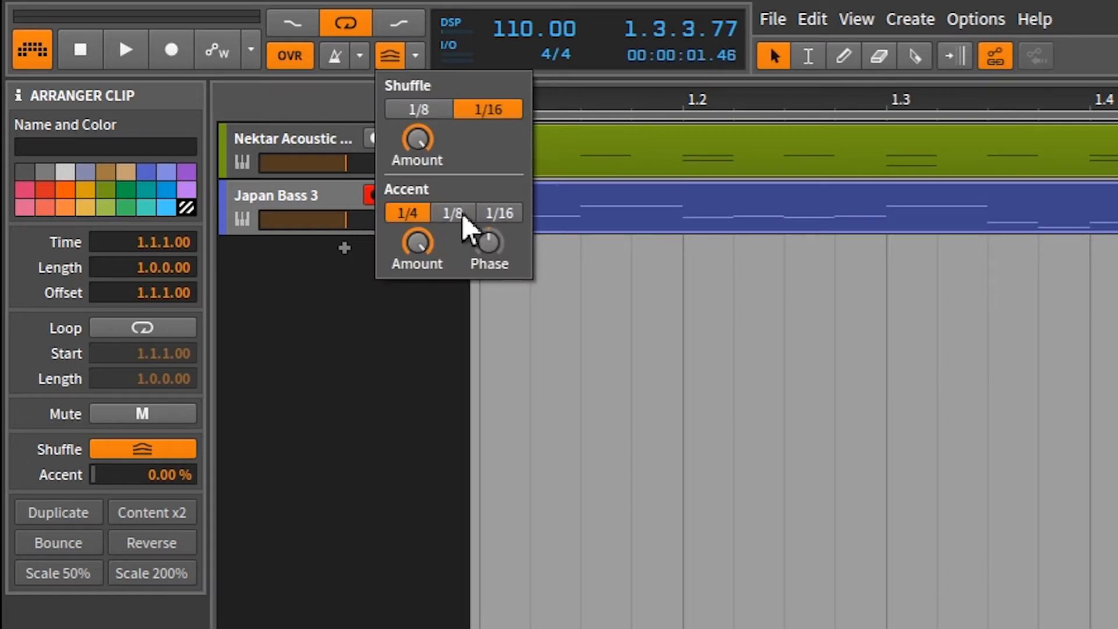
pyautogui.moveTo(421, 255); pyautogui.dragTo(421, 250)
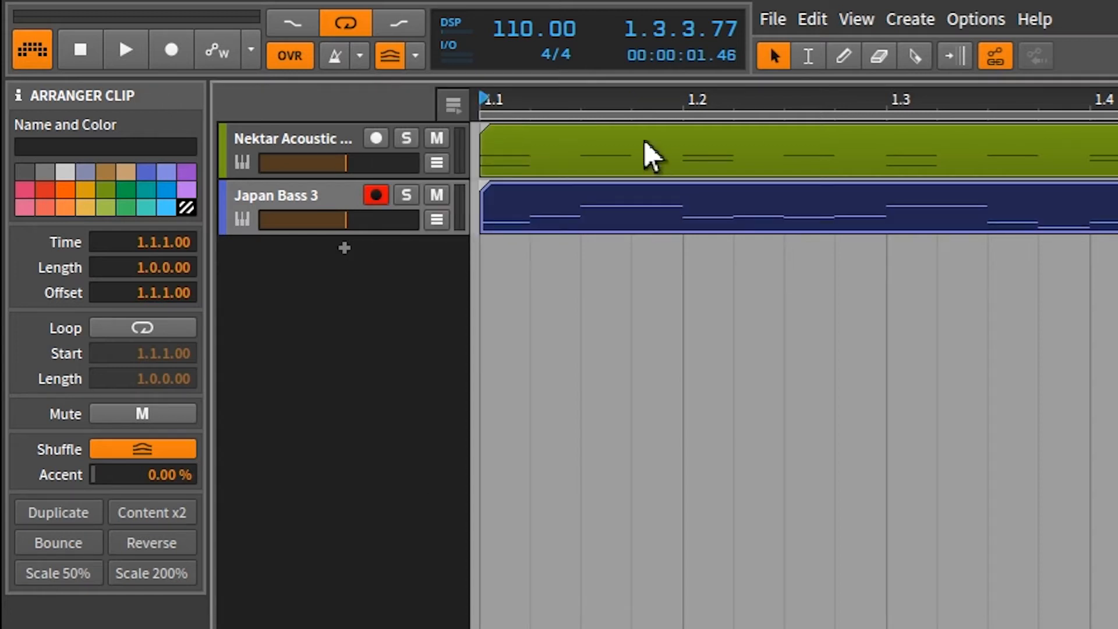
pyautogui.click(645, 156)
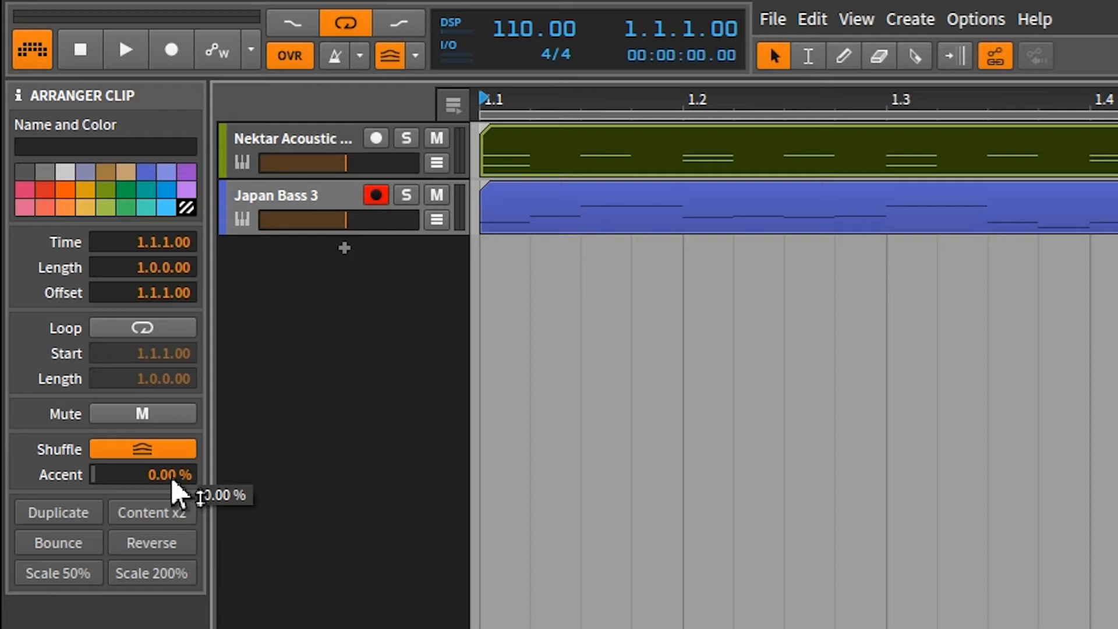
pyautogui.moveTo(175, 495); pyautogui.dragTo(200, 444)
pyautogui.press('space')
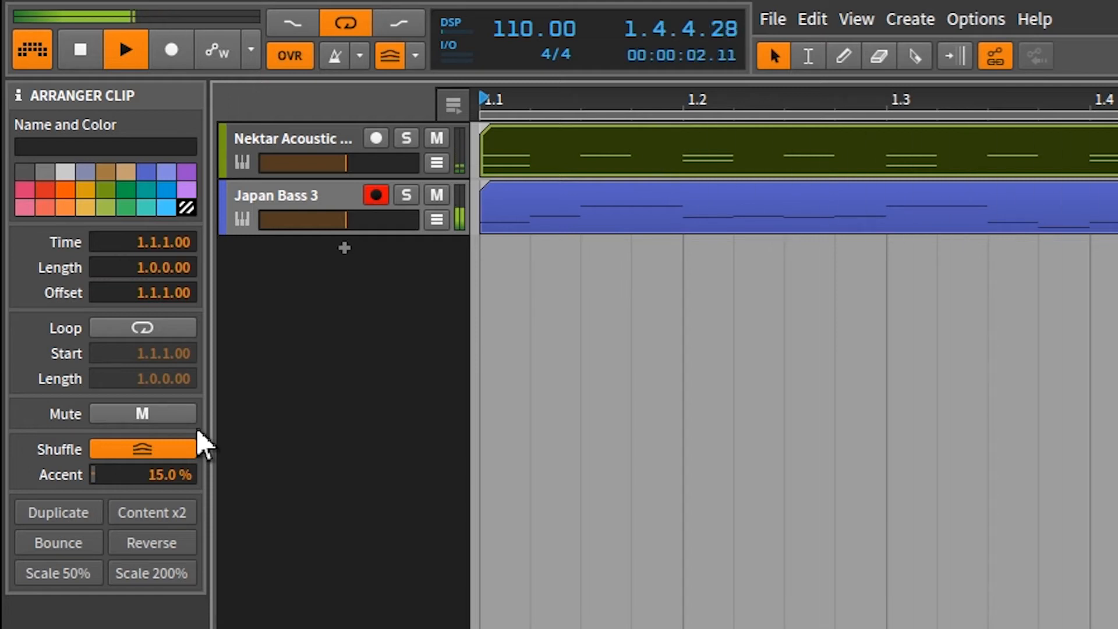
# Step: Set the global accent rate to 1/16 and try the drum clip's accent at 100% and 49%
pyautogui.click(415, 57)
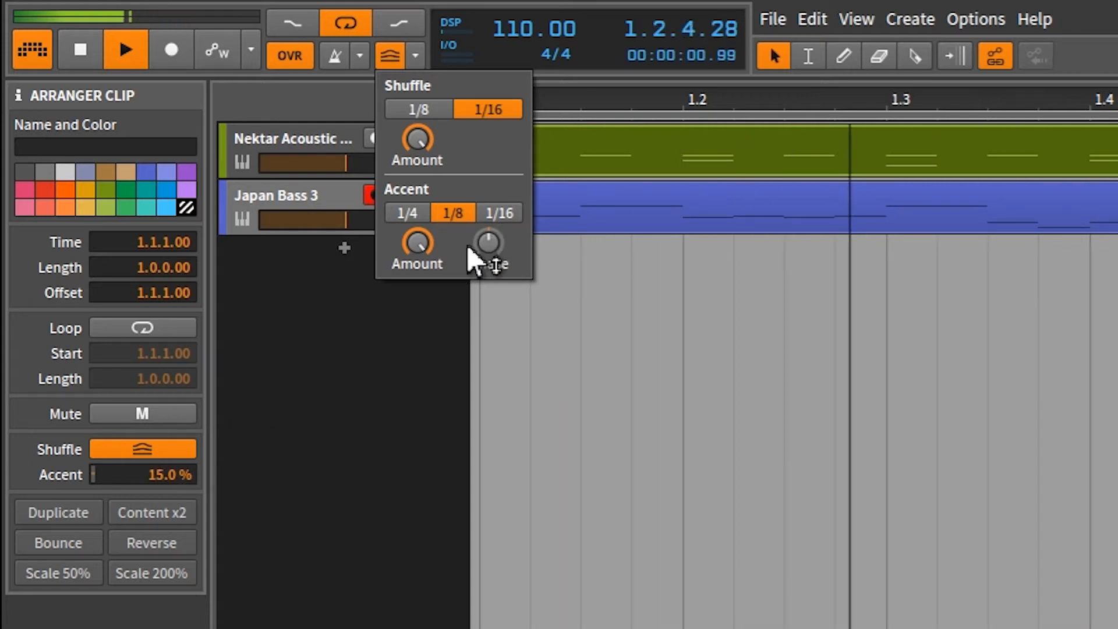
pyautogui.click(499, 213)
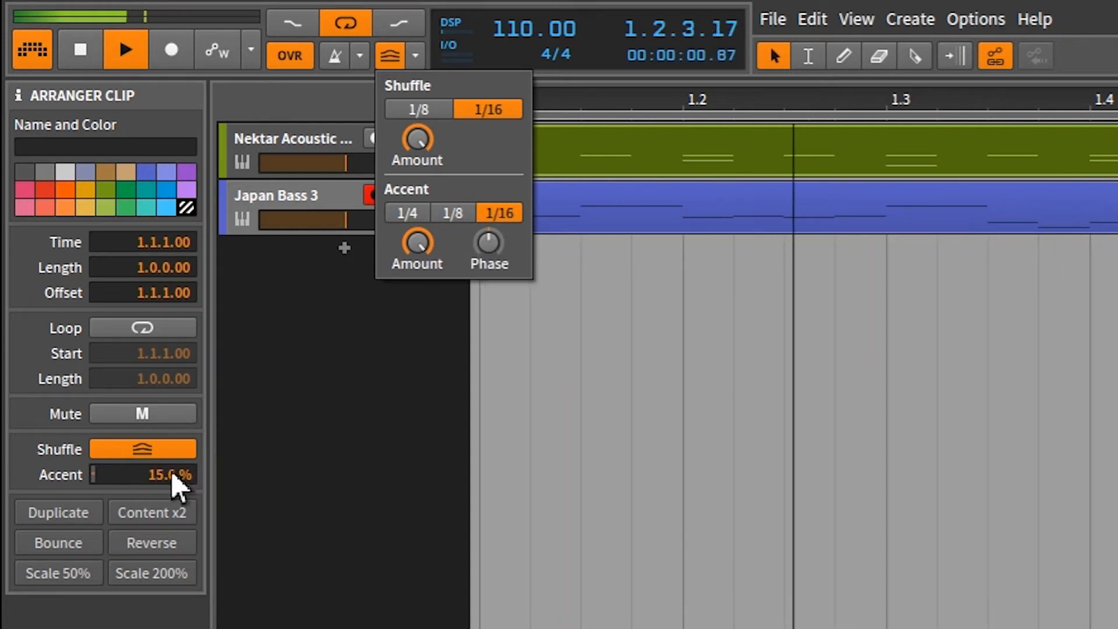
pyautogui.moveTo(166, 484); pyautogui.dragTo(180, 407)
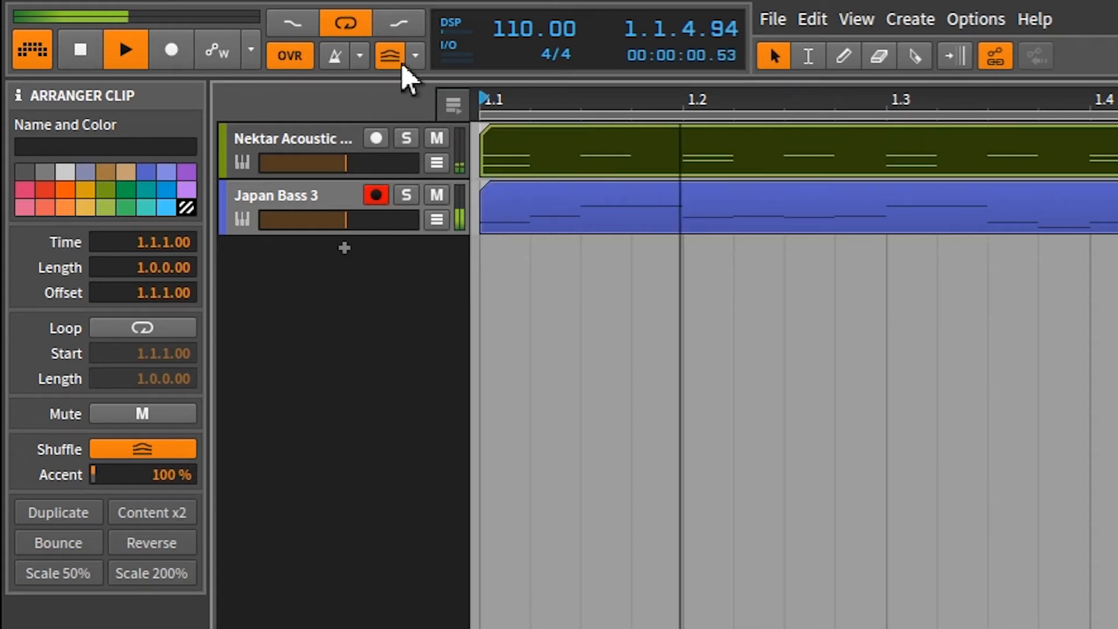
pyautogui.moveTo(187, 487); pyautogui.dragTo(187, 532)
# Step: Set the global accent rate to 1/4 and the drum clip's accent to 15%
pyautogui.click(415, 56)
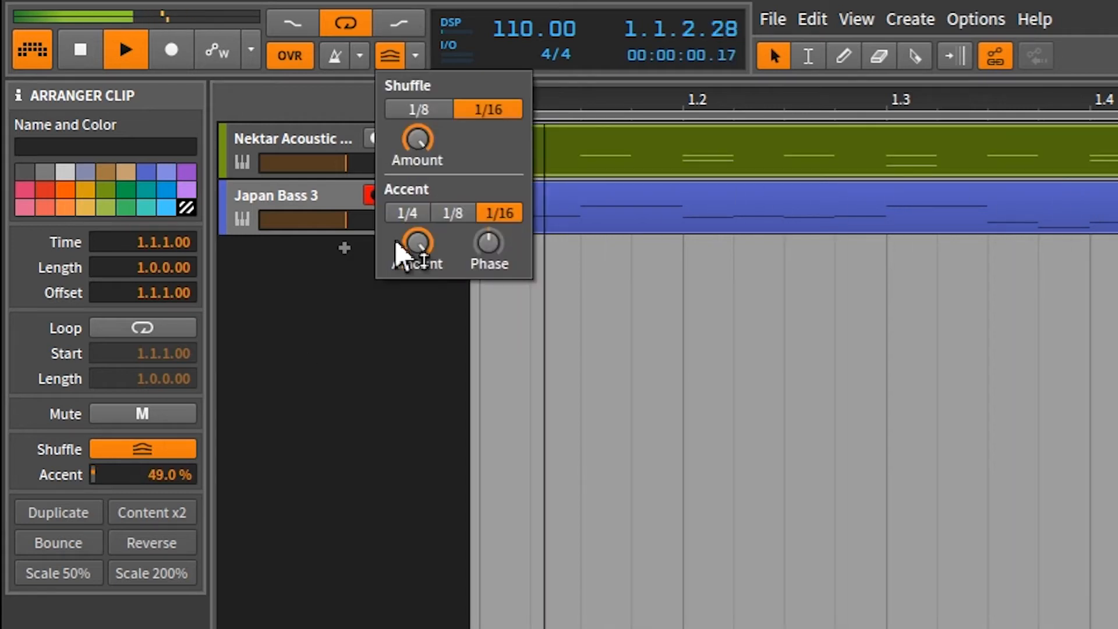
pyautogui.click(407, 213)
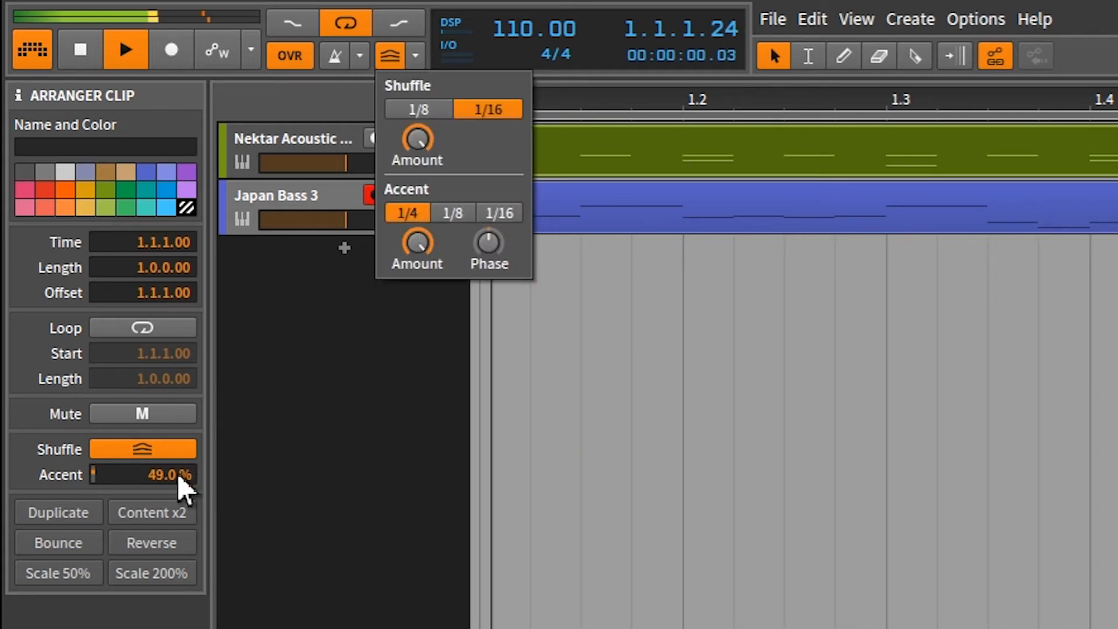
pyautogui.click(185, 488)
pyautogui.moveTo(185, 488); pyautogui.dragTo(185, 523)
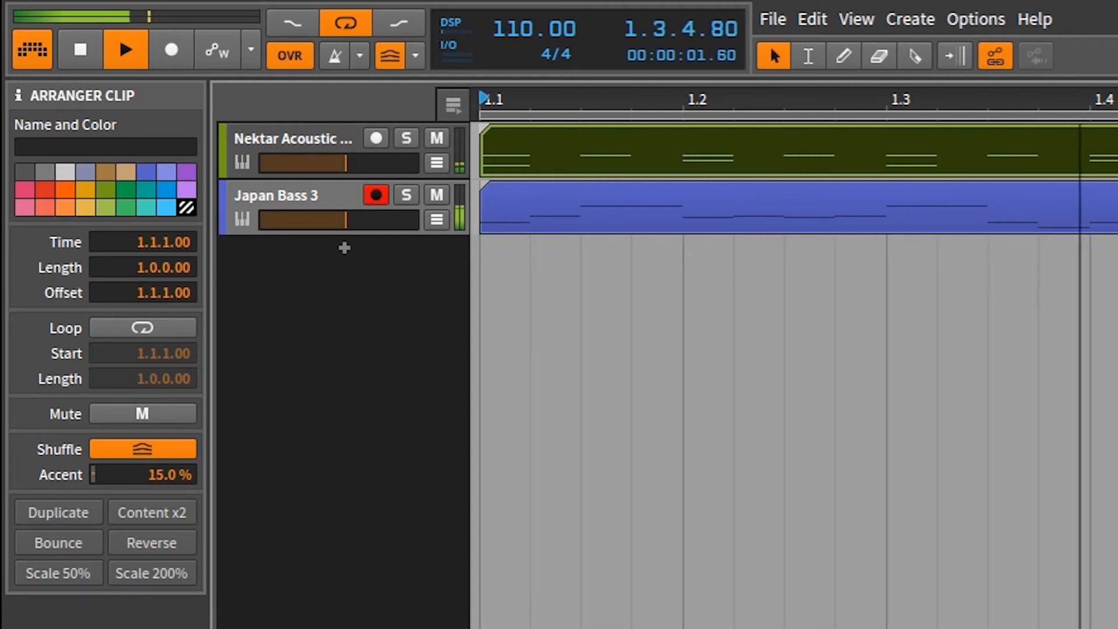
# Step: Audition the 1/8, 1/16 and 1/4 global accent rates on the playing loop and settle on 1/8
pyautogui.click(416, 56)
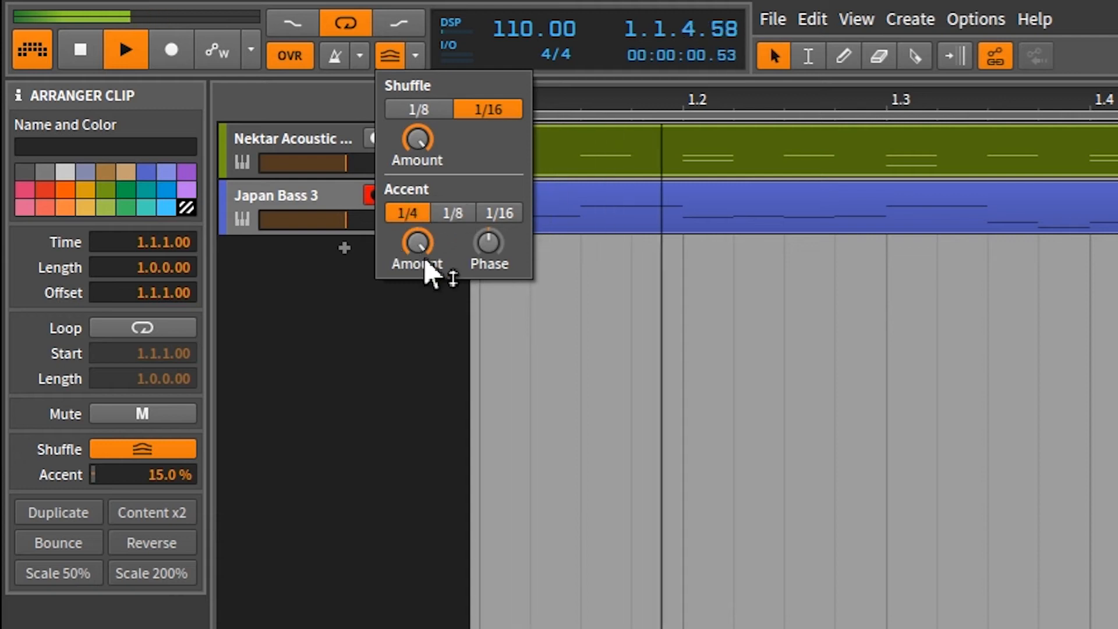
pyautogui.click(447, 215)
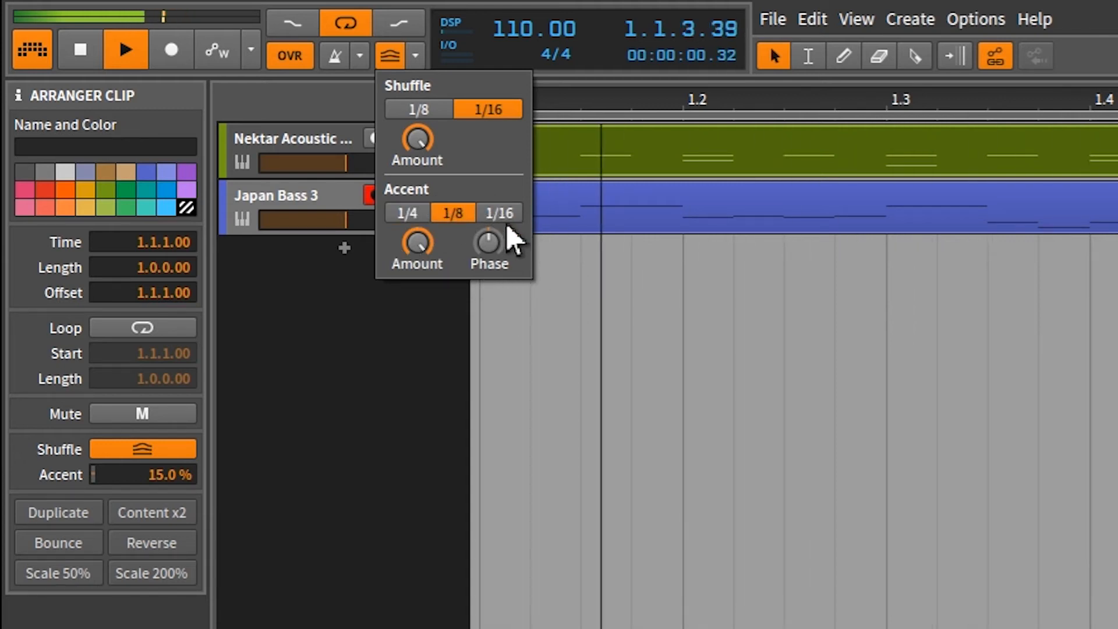
pyautogui.click(508, 217)
pyautogui.click(420, 218)
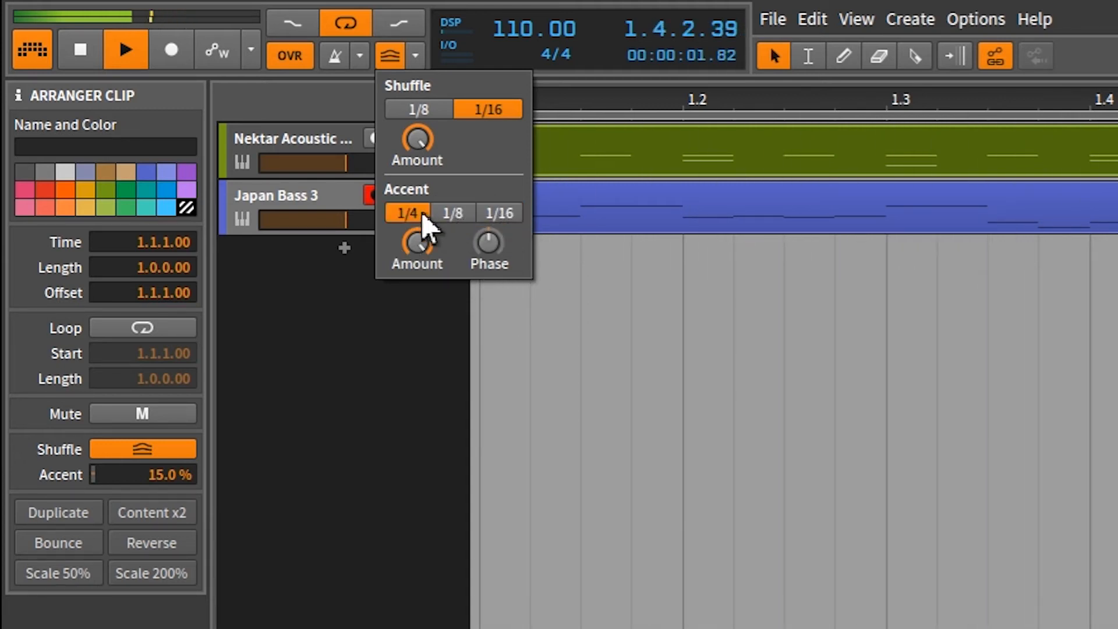
pyautogui.click(452, 215)
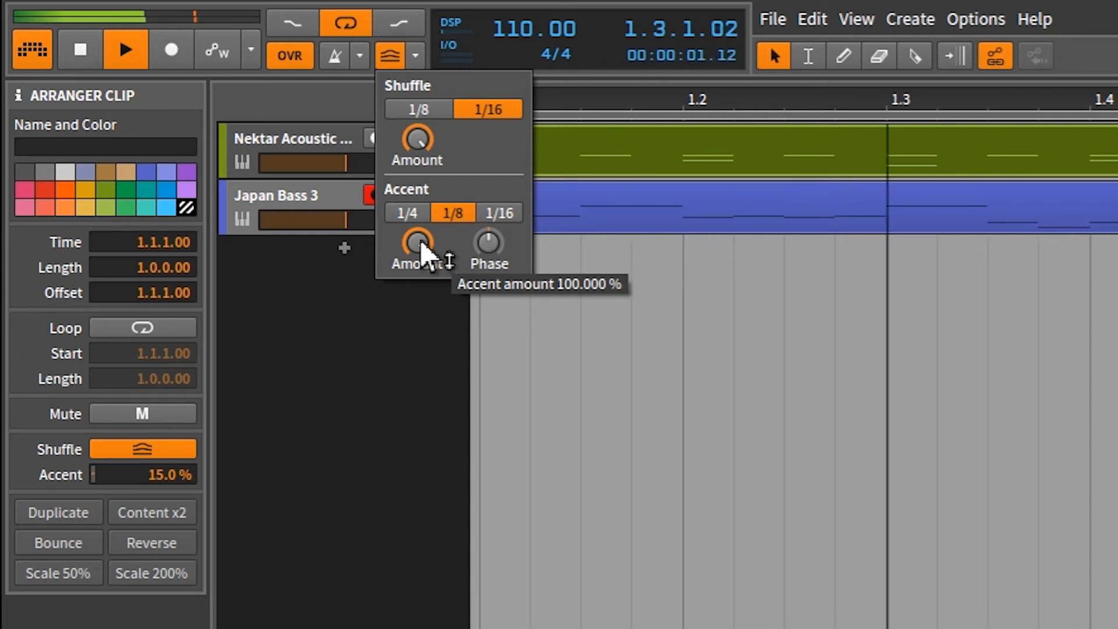
# Step: Increase the global accent phase and raise the clip's accent to 80%
pyautogui.moveTo(497, 252); pyautogui.dragTo(497, 235)
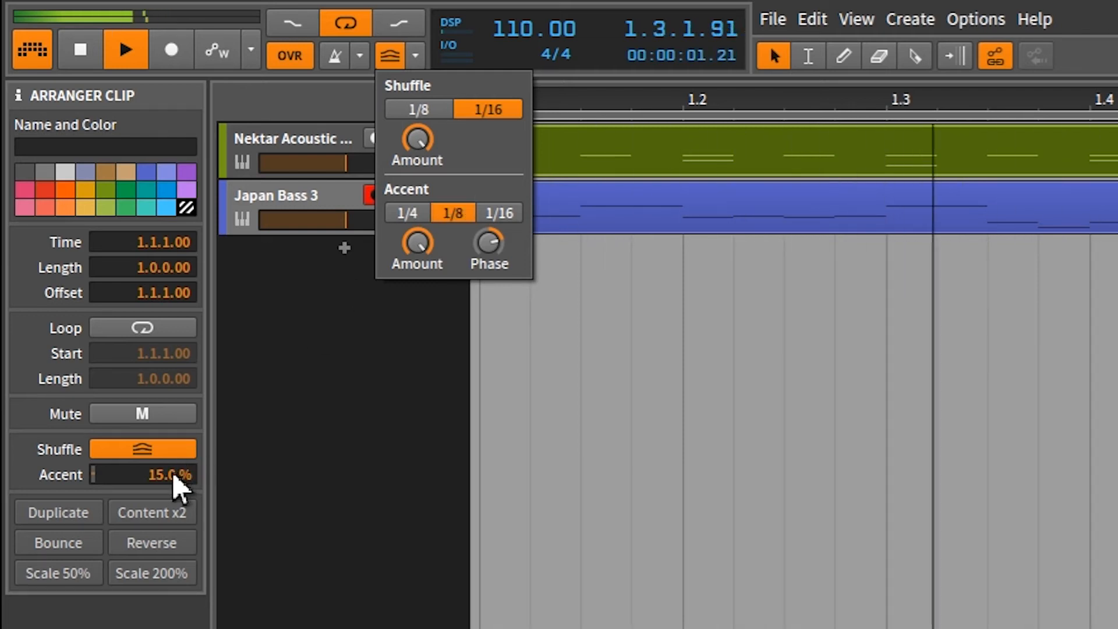
pyautogui.doubleClick(174, 489)
pyautogui.moveTo(170, 478); pyautogui.dragTo(170, 431)
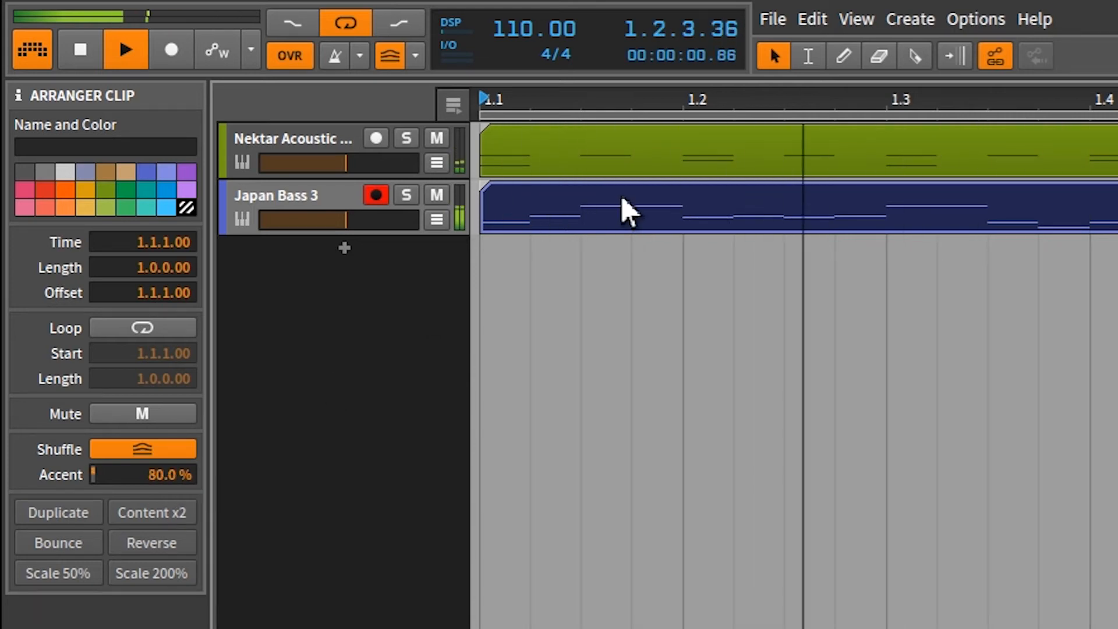
# Step: Set the global accent rate to 1/4 and adjust the global accent amount
pyautogui.click(414, 56)
pyautogui.click(414, 214)
pyautogui.moveTo(417, 251); pyautogui.dragTo(416, 256)
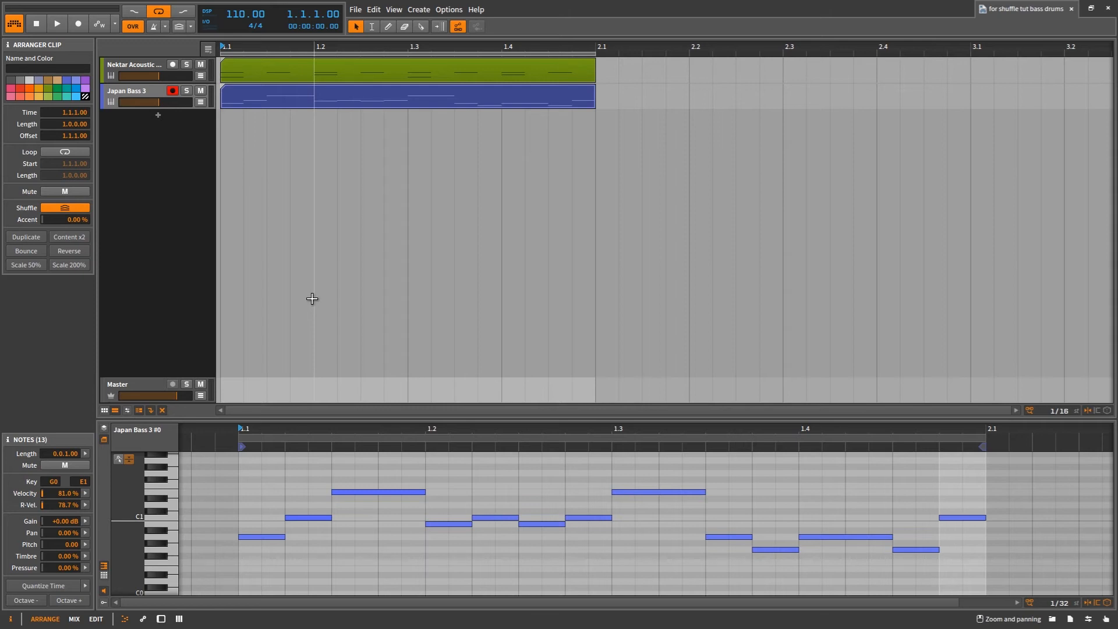
# Step: Try quantizing all notes in the Japan Bass 3 clip to a custom straight 1/16 grid with 30% shuffle
pyautogui.click(87, 585)
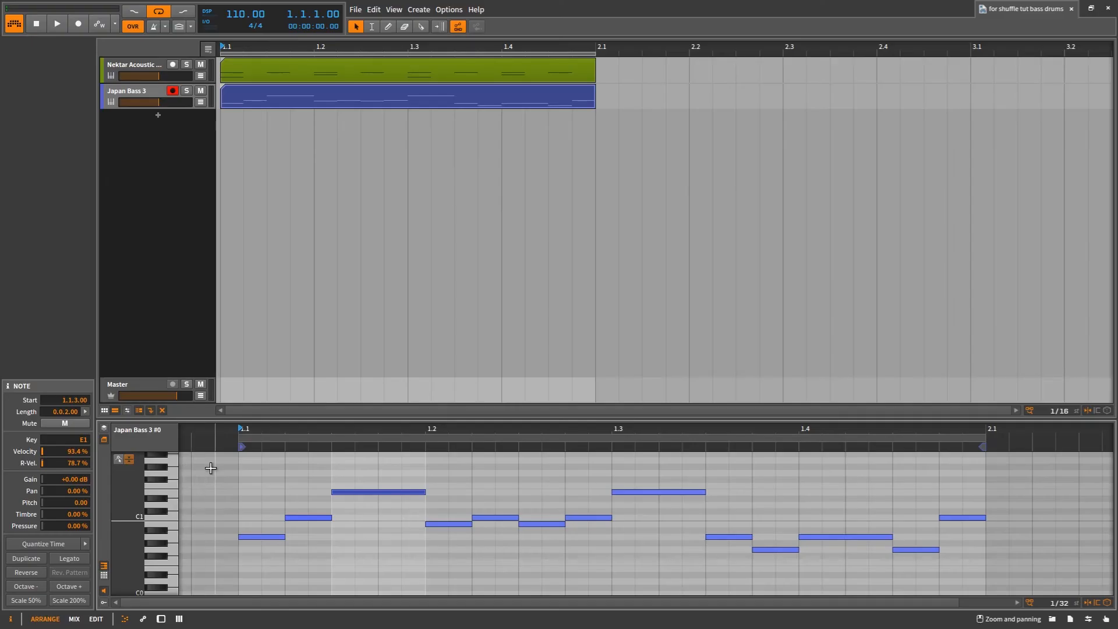
pyautogui.moveTo(422, 294); pyautogui.dragTo(1117, 545)
pyautogui.moveTo(686, 586); pyautogui.dragTo(1053, 594)
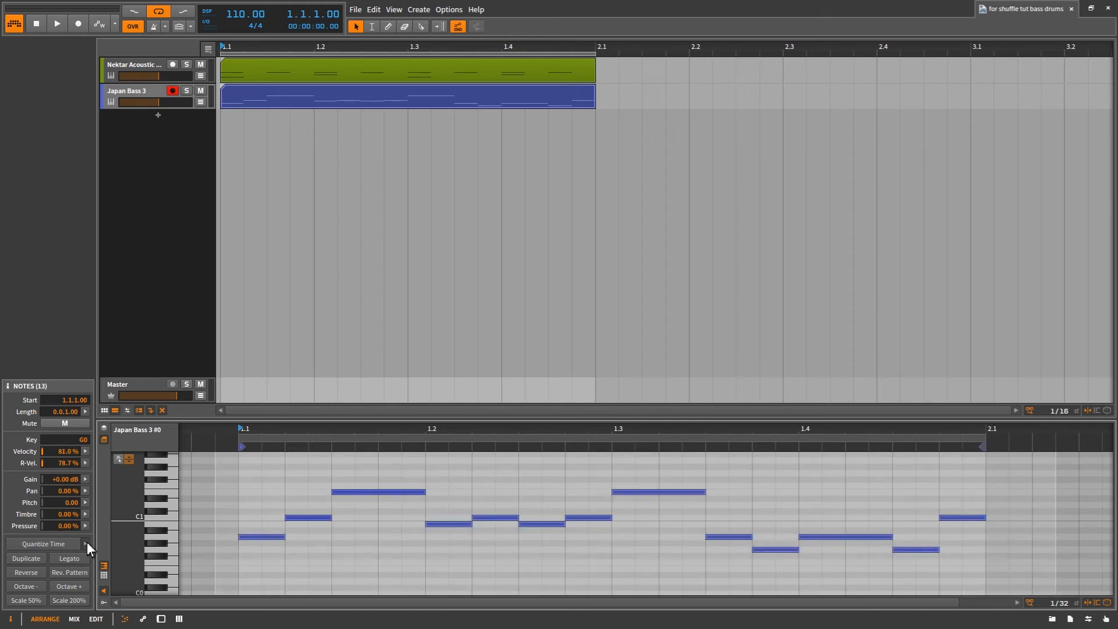
pyautogui.click(85, 543)
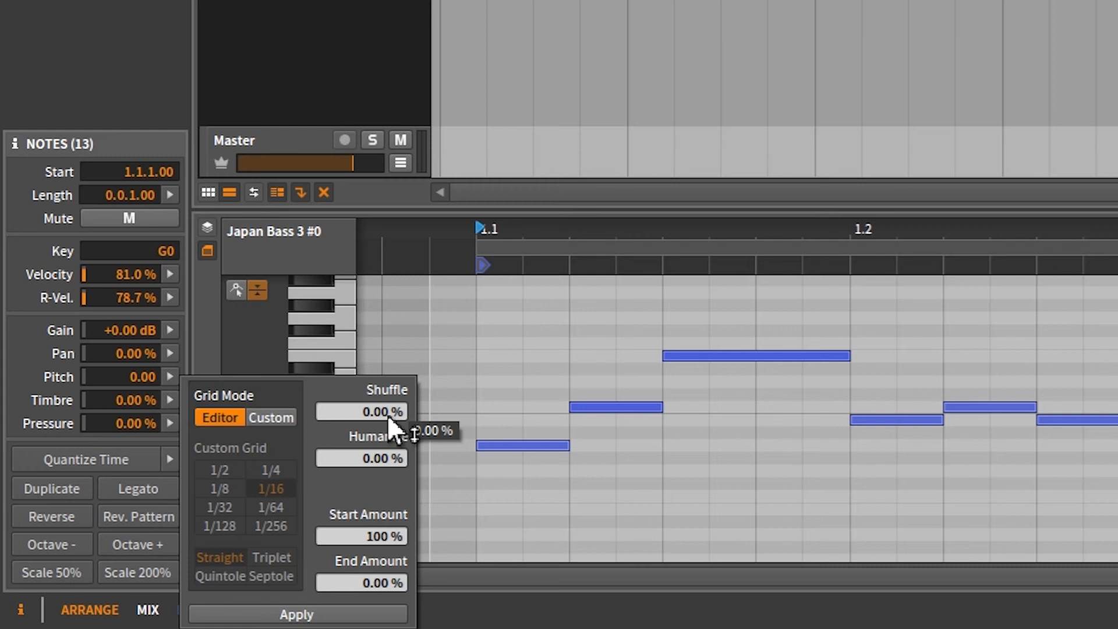
pyautogui.moveTo(386, 414); pyautogui.dragTo(384, 402)
pyautogui.click(262, 416)
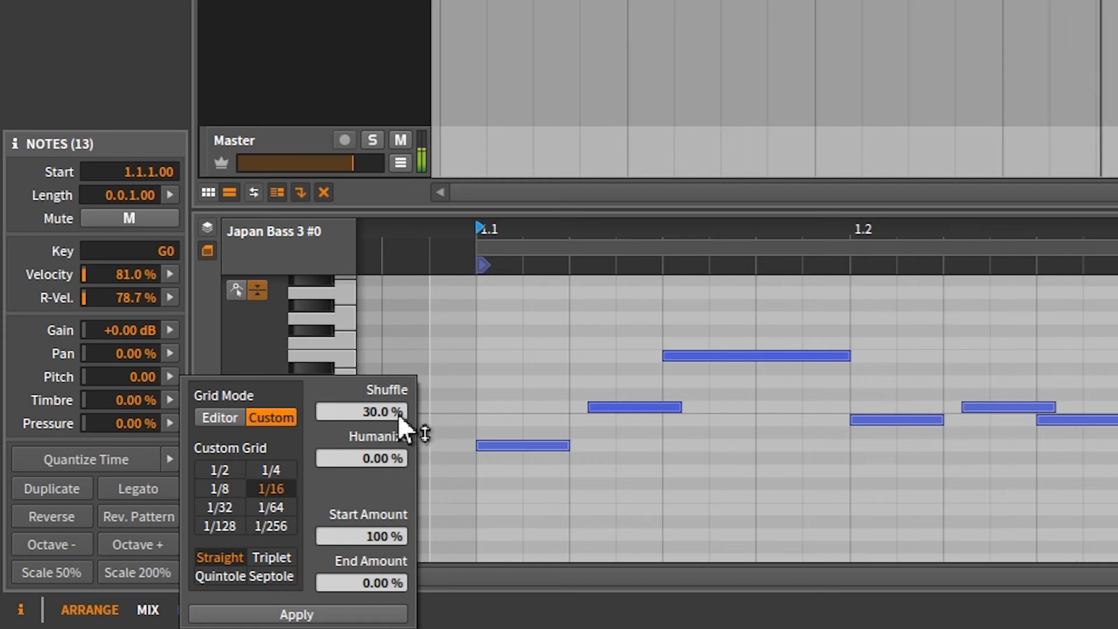
pyautogui.moveTo(372, 414)
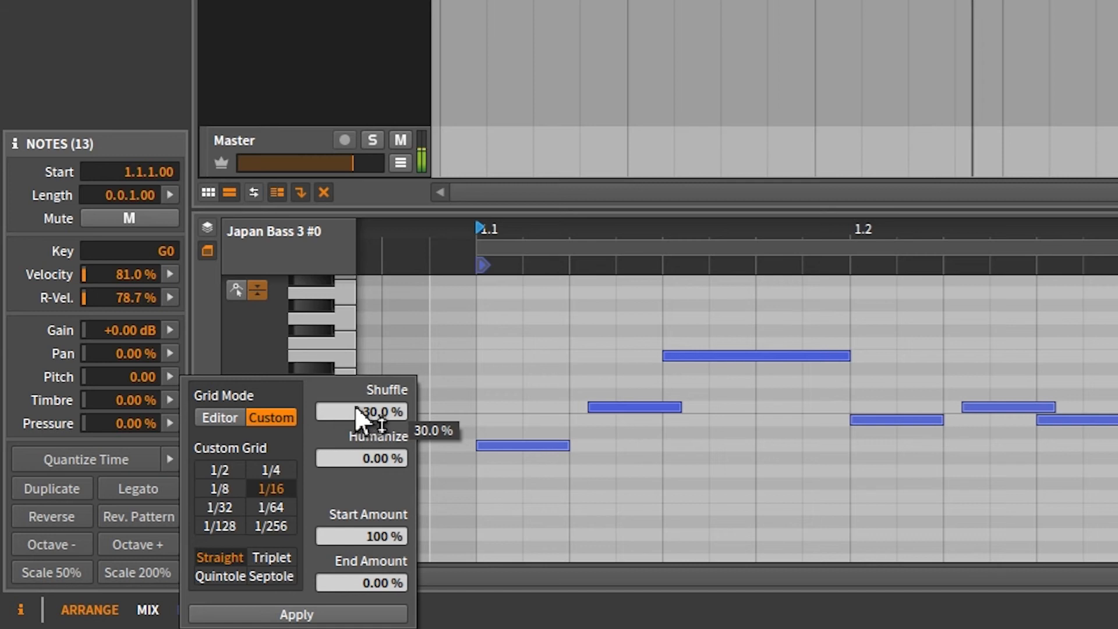
pyautogui.click(323, 263)
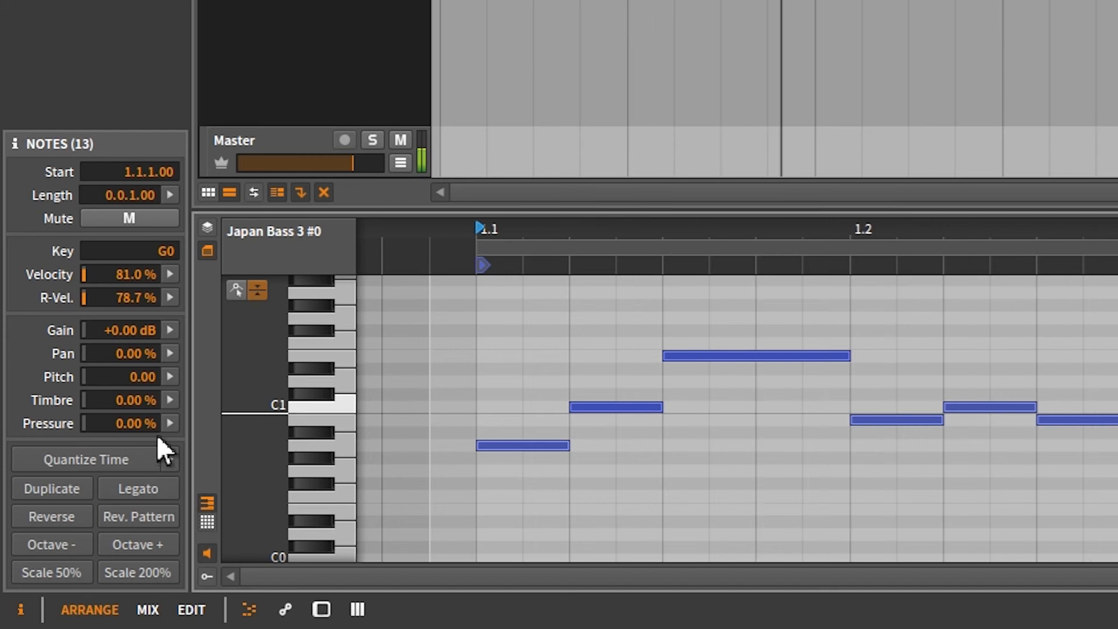
# Step: Quantize the selected bass notes to a 1/16 triplet grid with 52% shuffle
pyautogui.click(170, 460)
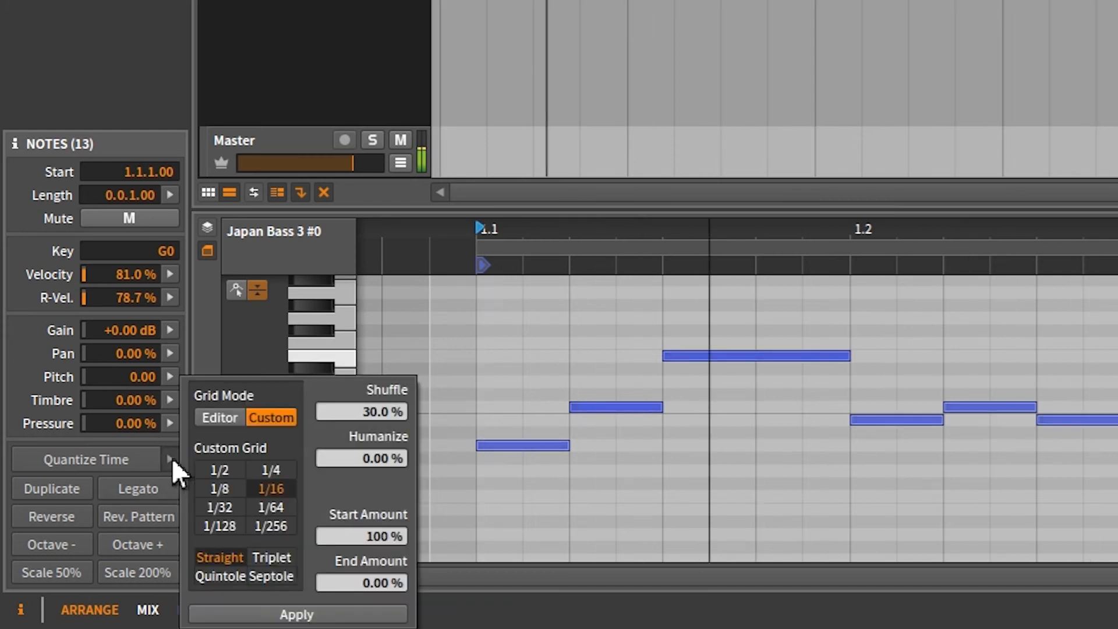
pyautogui.click(282, 556)
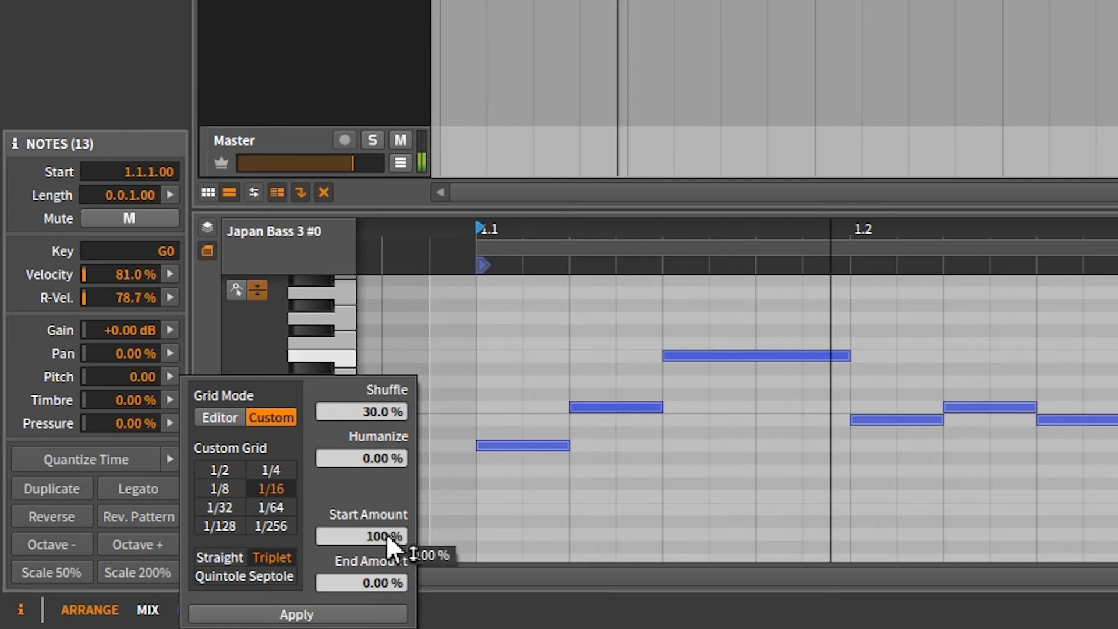
pyautogui.moveTo(379, 418); pyautogui.dragTo(379, 395)
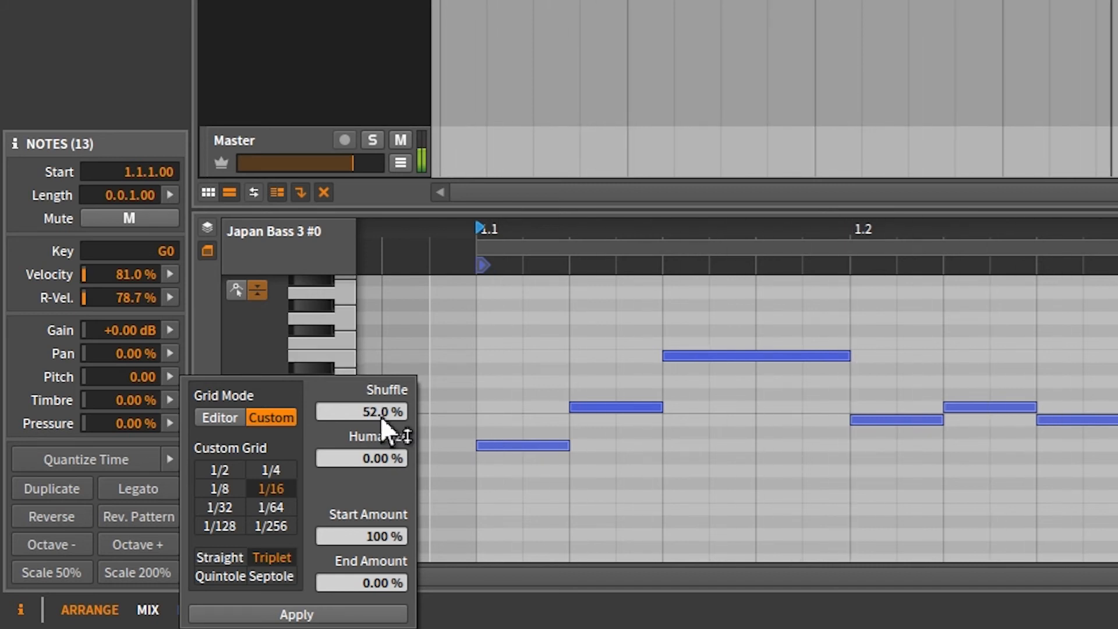
pyautogui.click(368, 615)
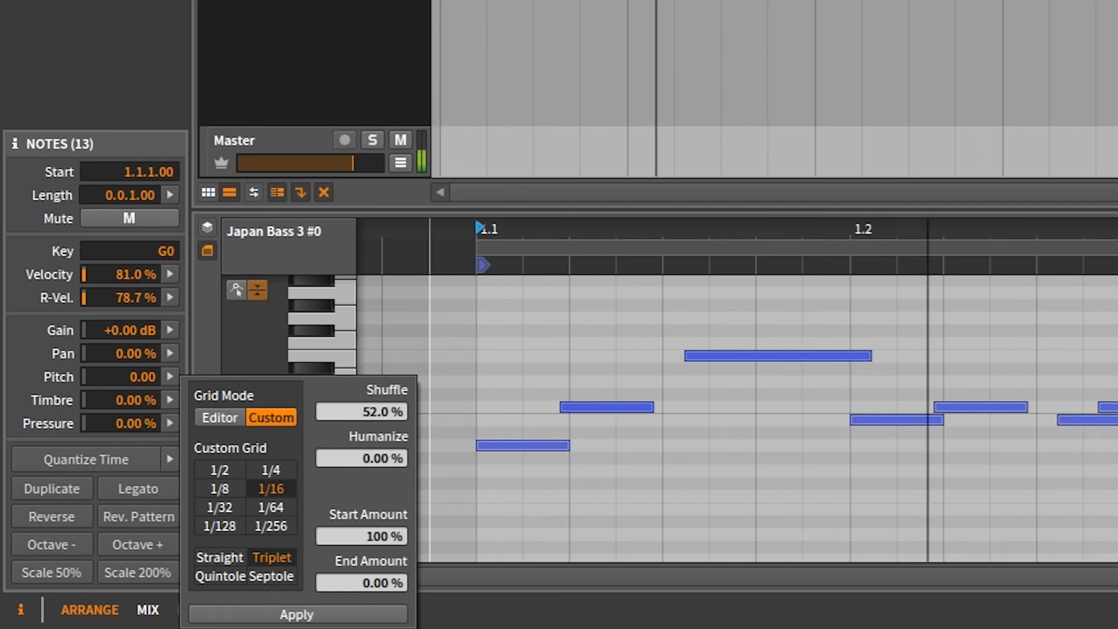
pyautogui.click(399, 615)
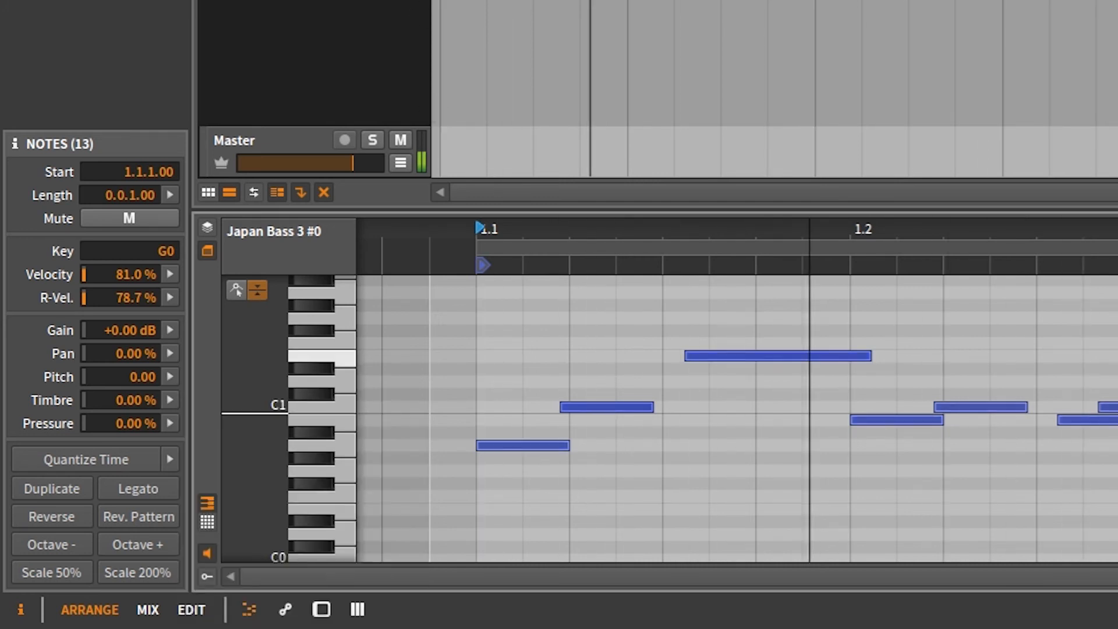
# Step: Select all notes in the drum clip and quantize them to the 1/16 triplet grid with 52% shuffle
pyautogui.press('Up')
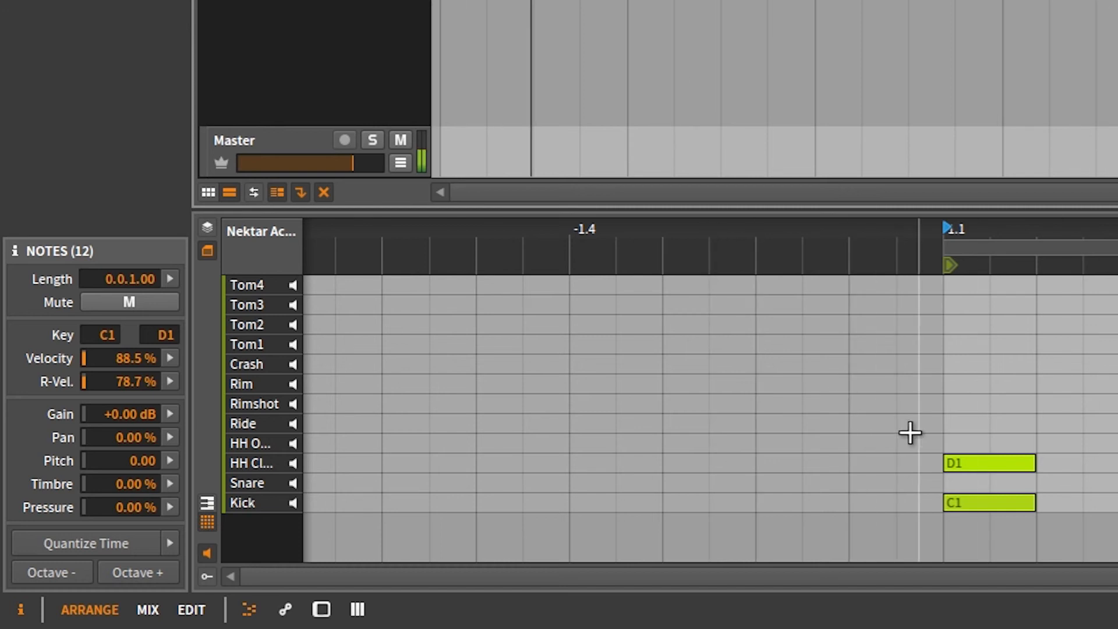
pyautogui.click(982, 464)
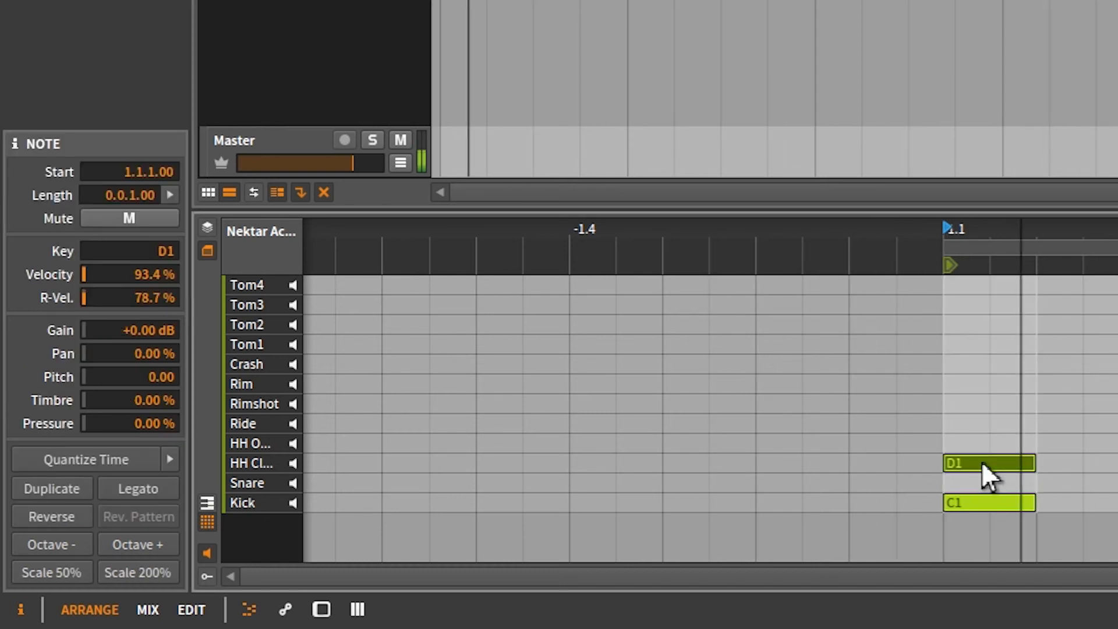
pyautogui.hotkey('ctrl', 'a')
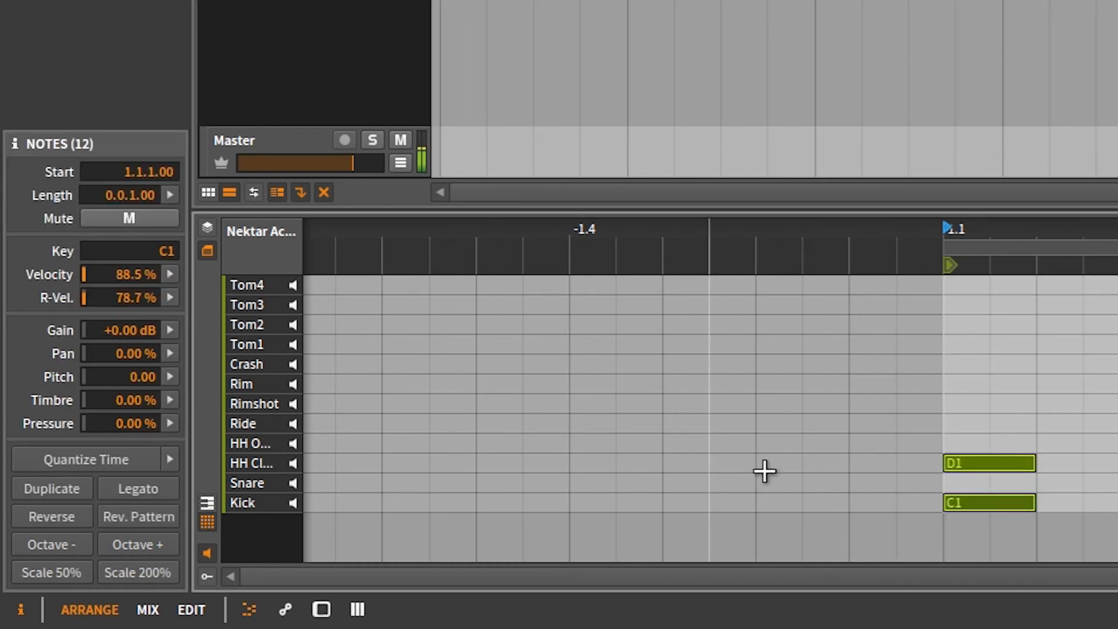
pyautogui.click(168, 460)
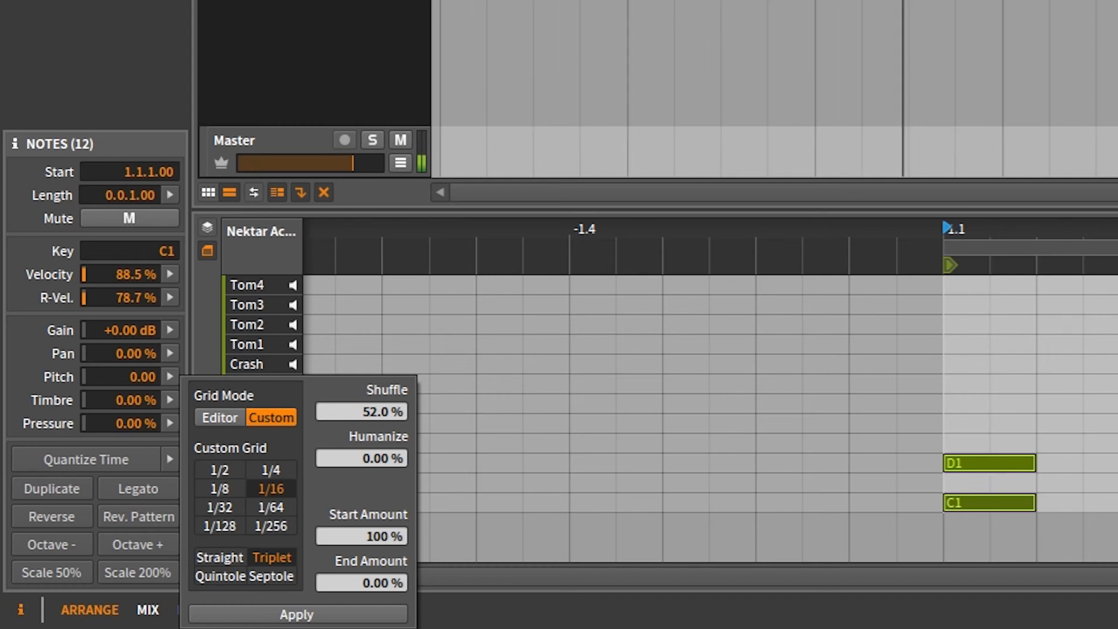
pyautogui.press('Escape')
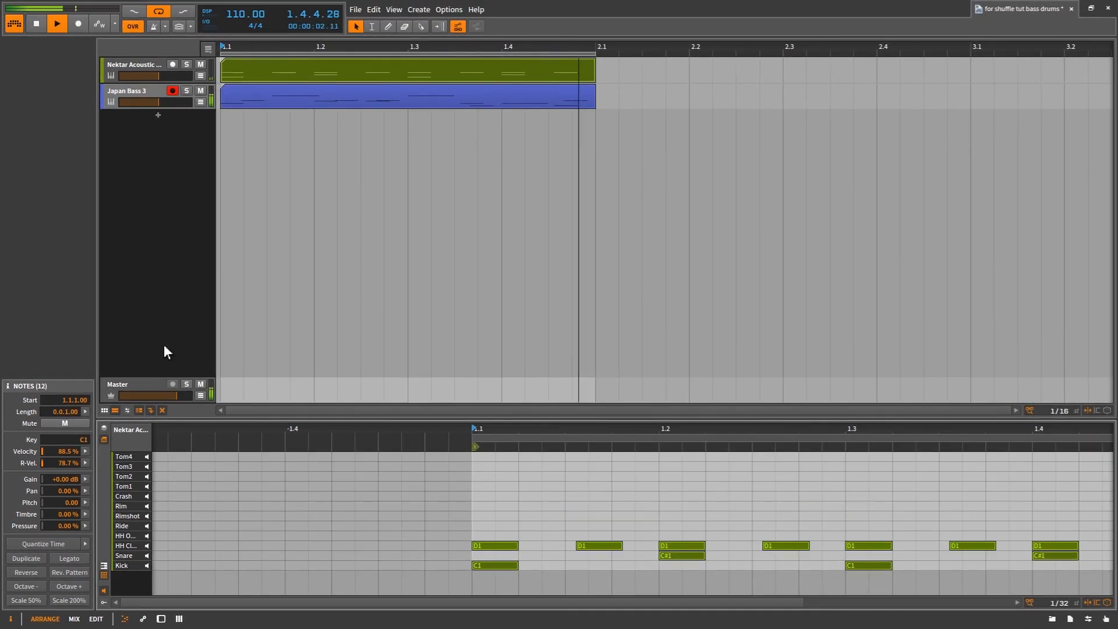
# Step: Raise the quantize shuffle to 71% and apply it to the drum notes on the 1/16 triplet grid
pyautogui.click(85, 543)
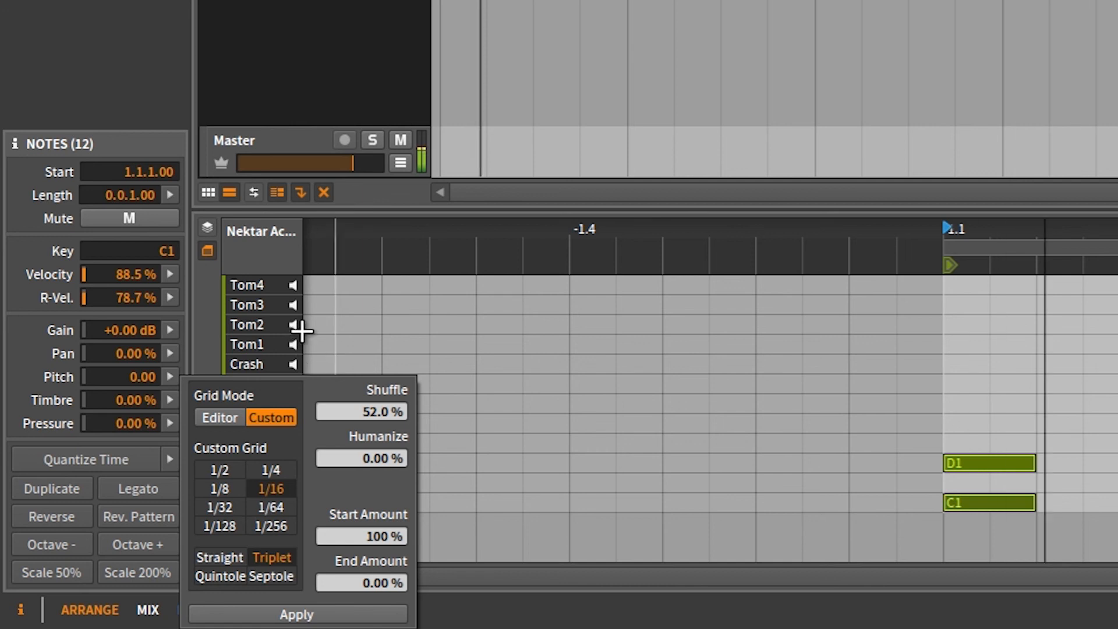
pyautogui.click(208, 322)
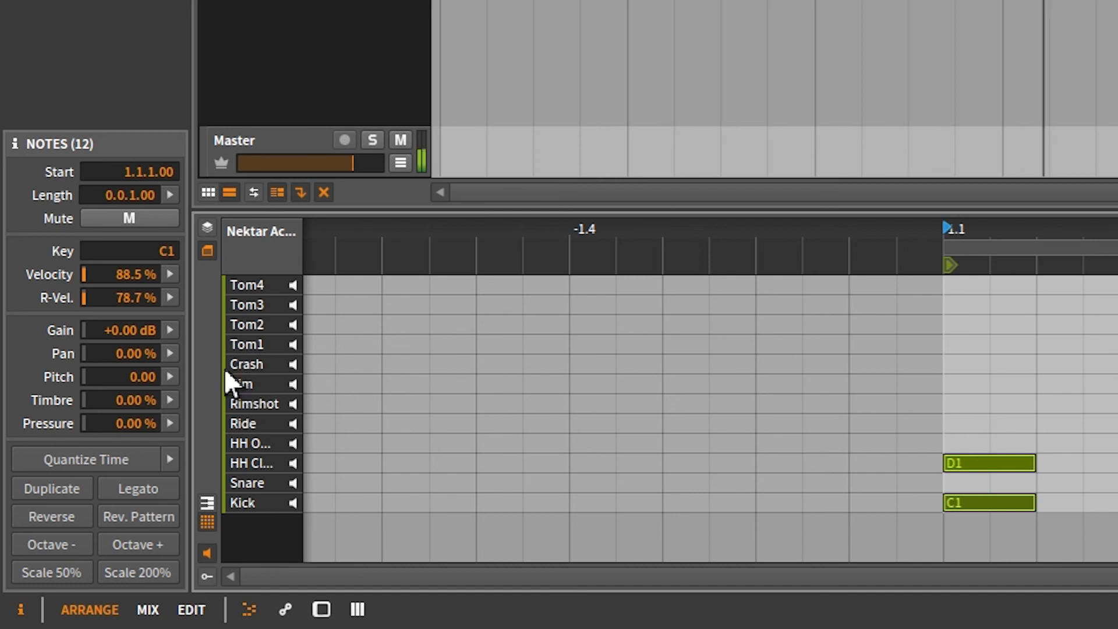
pyautogui.click(208, 522)
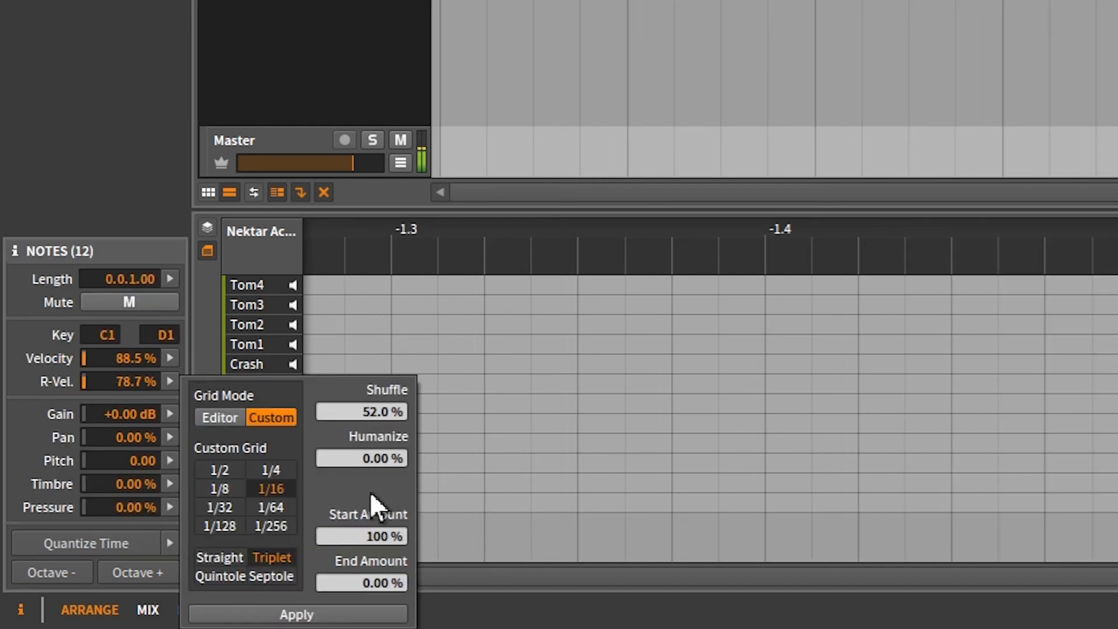
pyautogui.moveTo(373, 413)
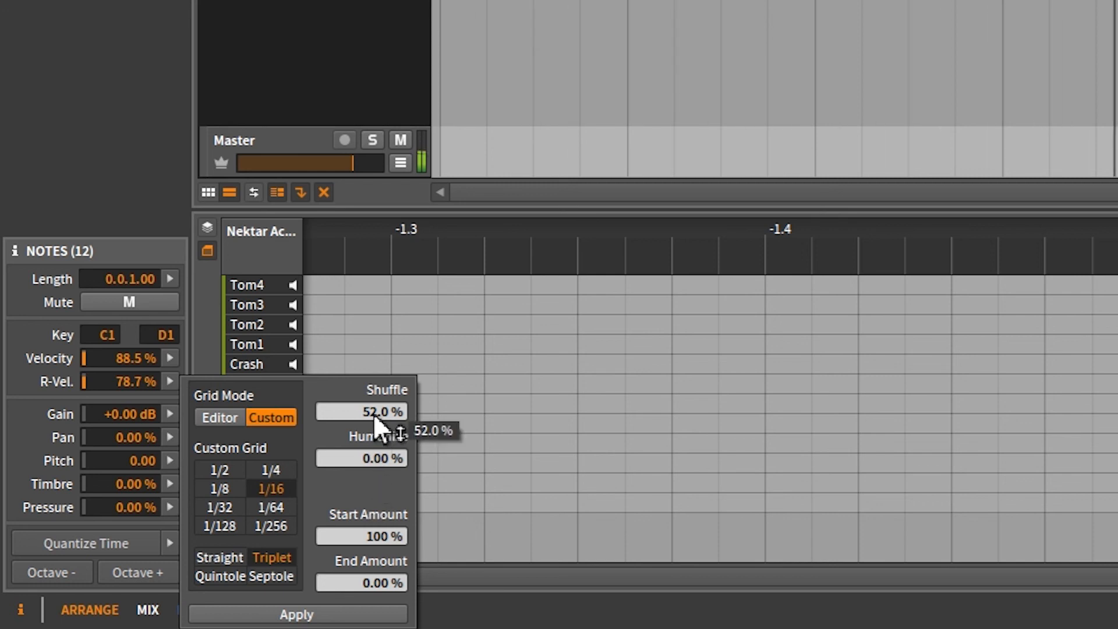
pyautogui.moveTo(369, 412); pyautogui.dragTo(369, 390)
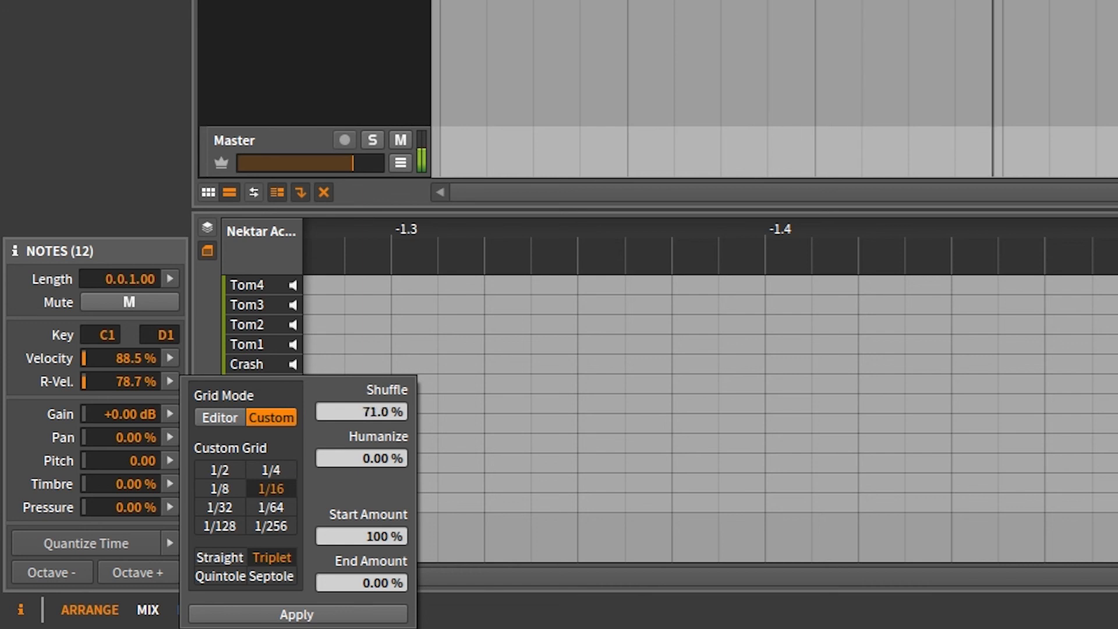
pyautogui.click(367, 615)
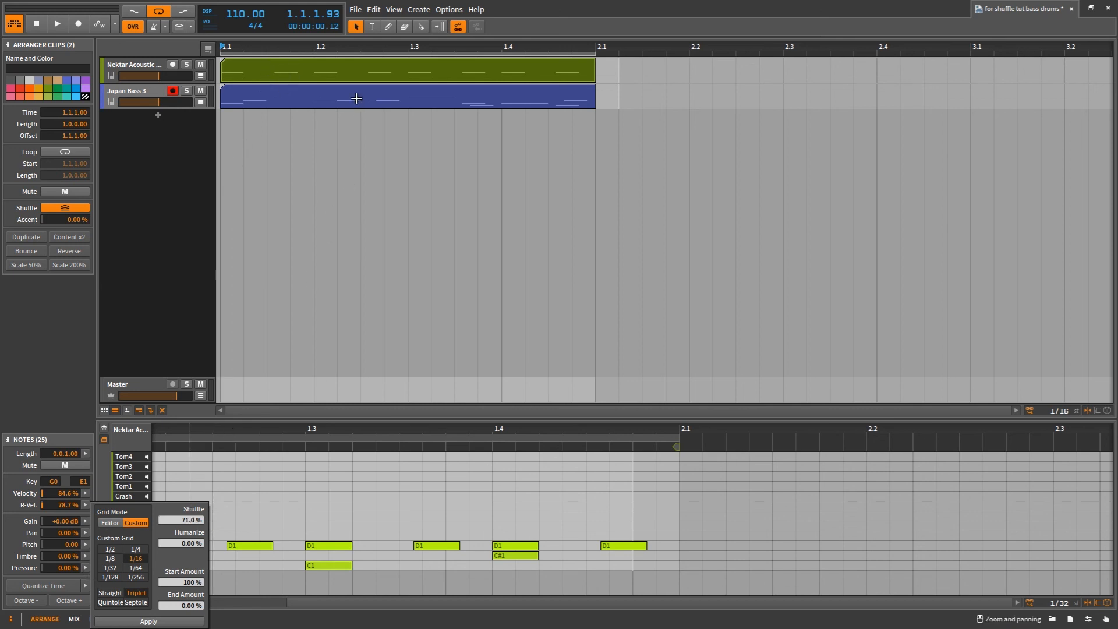
# Step: Show the Nektar Acoustic drum clip alone, select all its notes and play the loop
pyautogui.click(338, 75)
pyautogui.moveTo(1007, 457); pyautogui.dragTo(154, 574)
pyautogui.press('space')
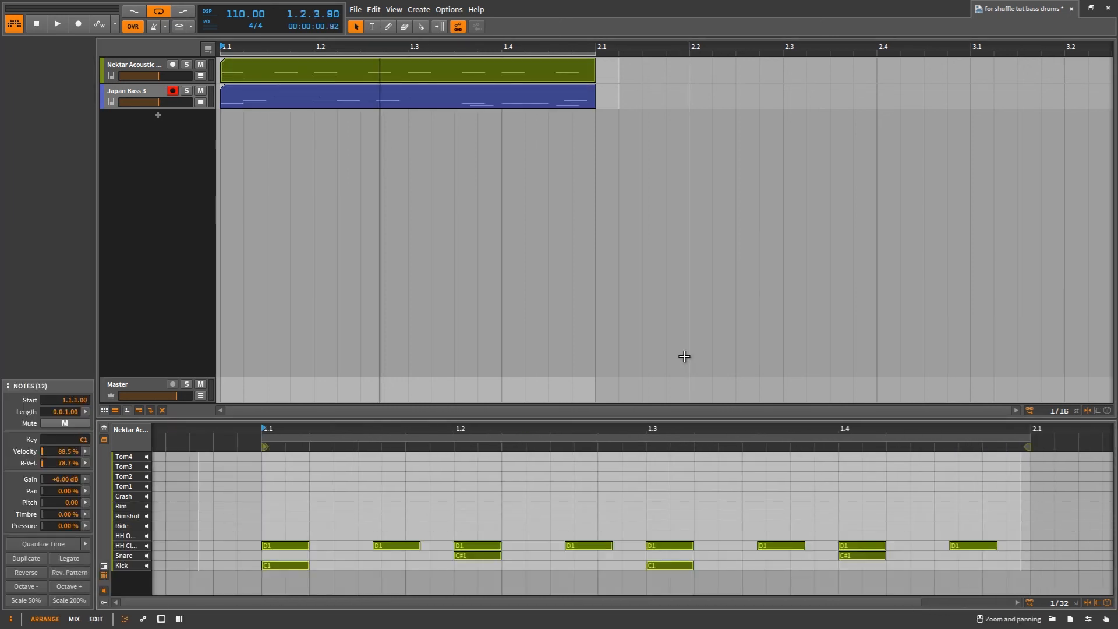